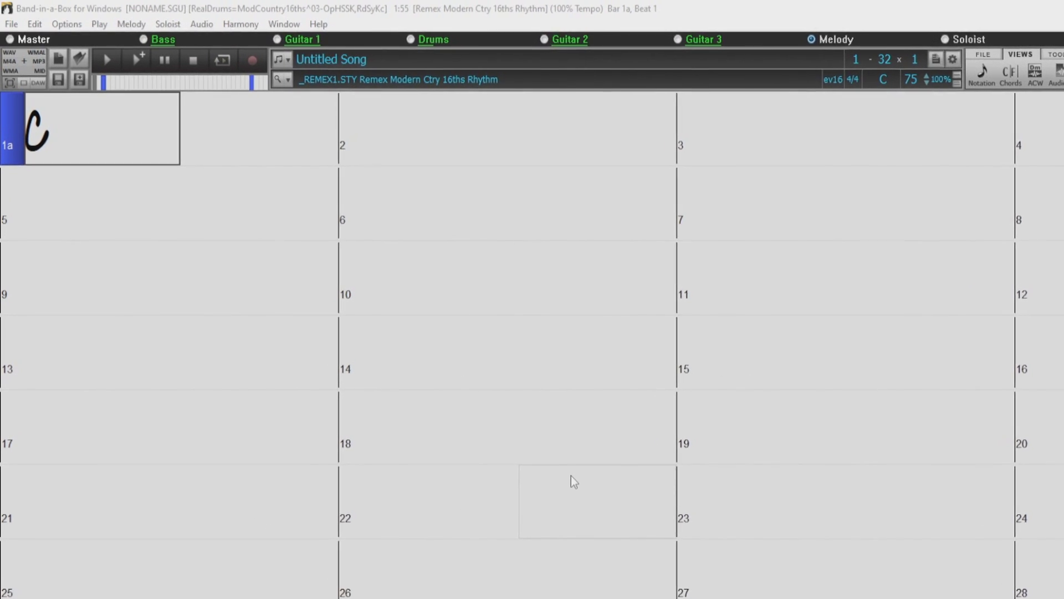
- Open MicroChord settings from a bar's chord options, then select bar 6 and type M
{"action": "right_click", "coordinate": [439, 362]}
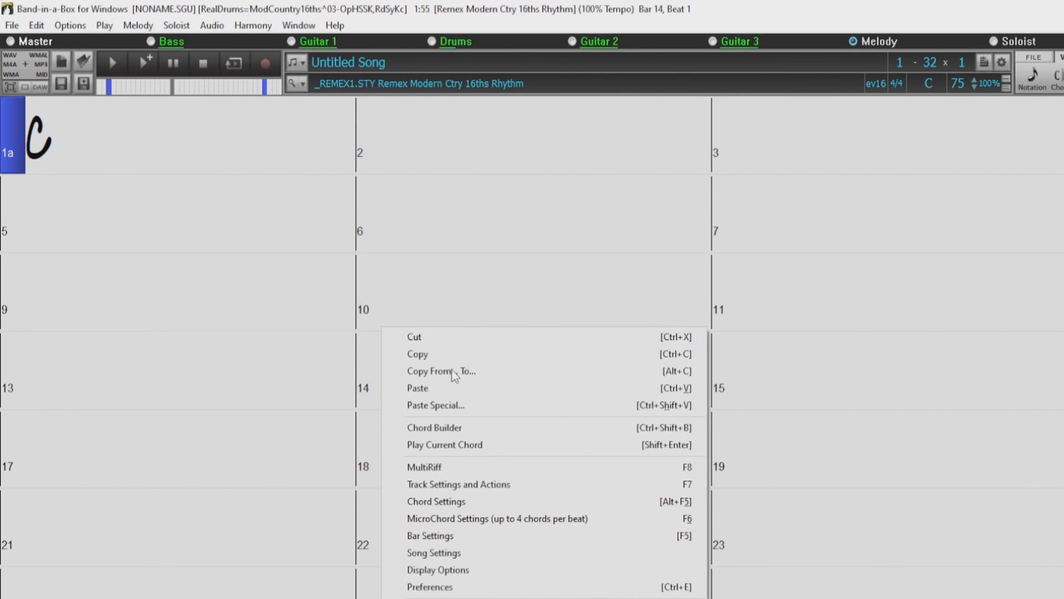
{"action": "left_click", "coordinate": [479, 519]}
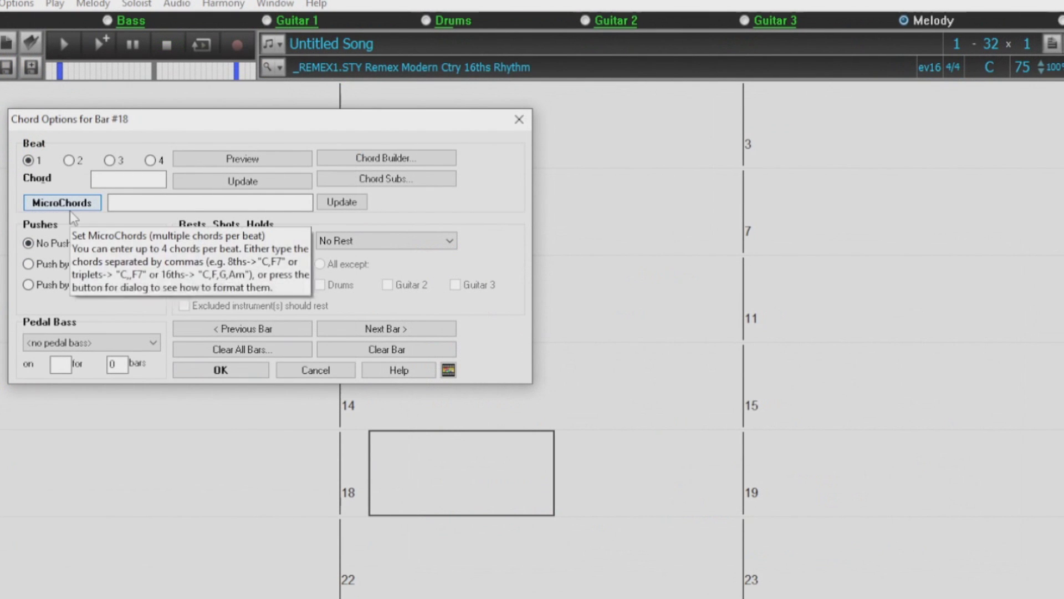
{"action": "left_click", "coordinate": [64, 205]}
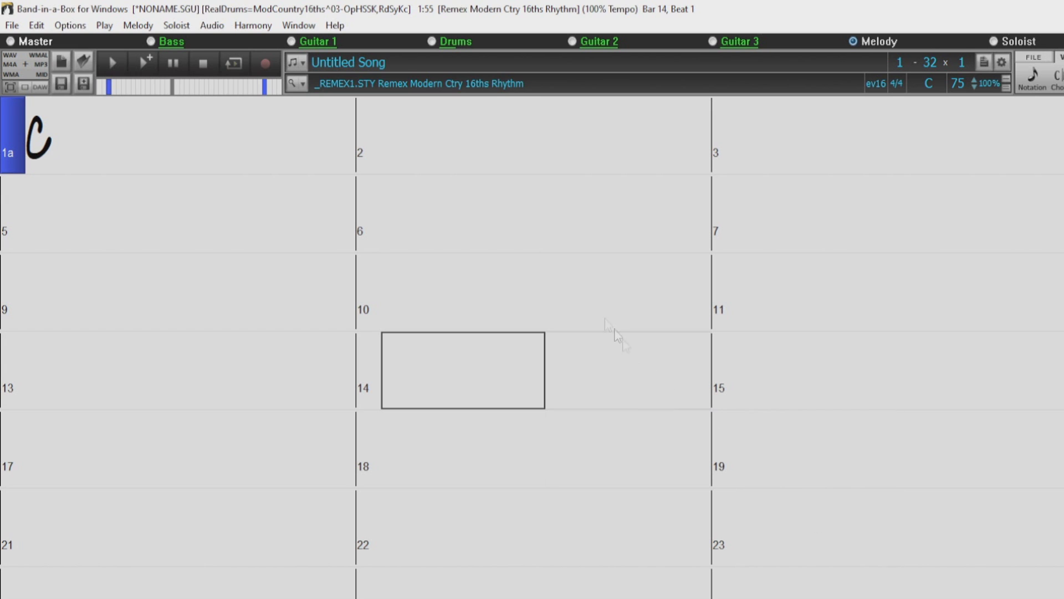
{"action": "left_click", "coordinate": [494, 232]}
{"action": "type", "text": "M"}
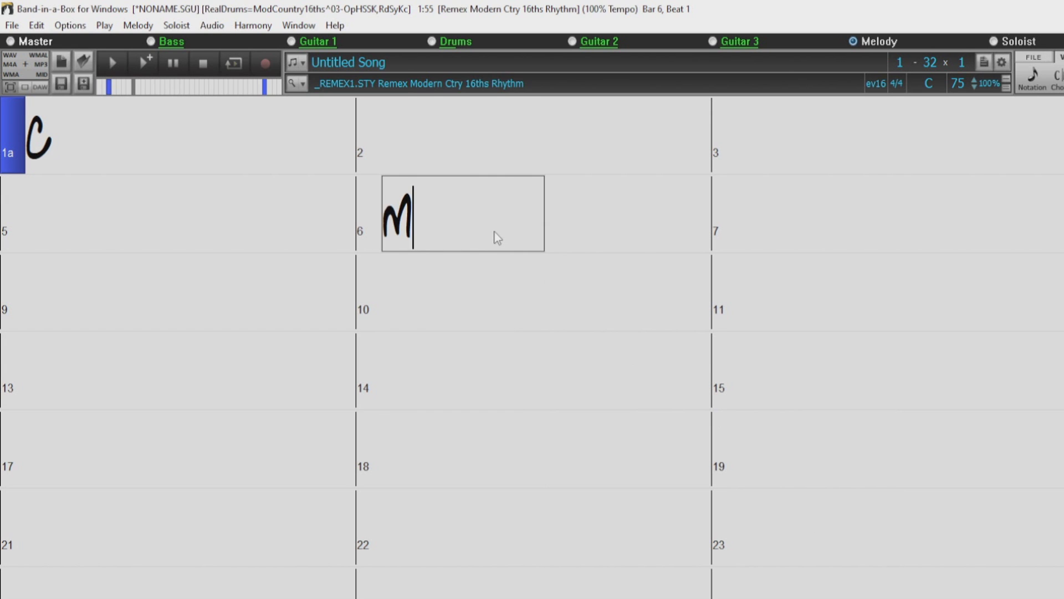
{"action": "key", "text": "Return"}
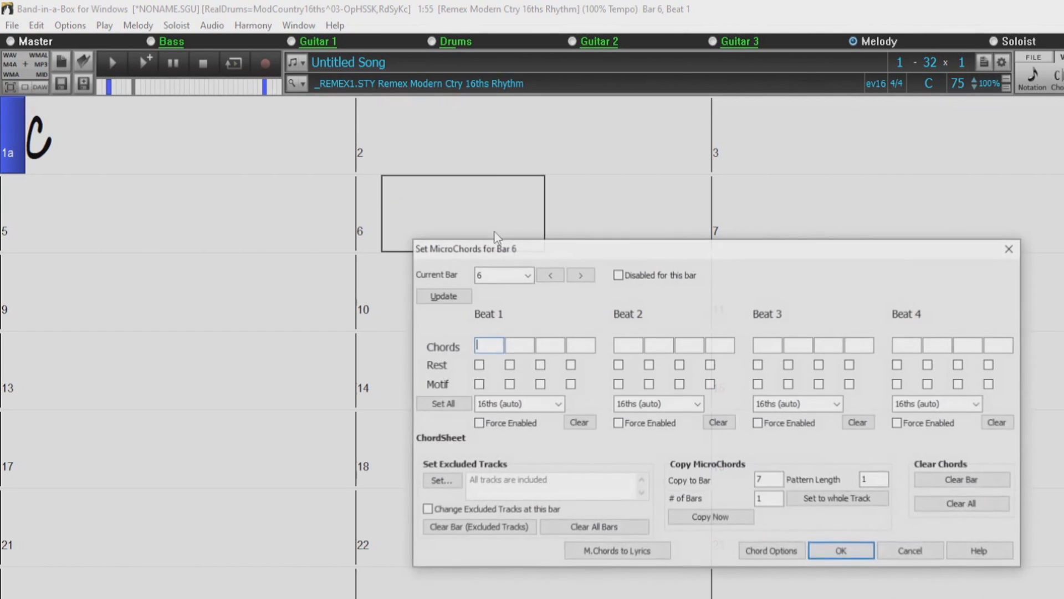
{"action": "left_click", "coordinate": [1009, 248]}
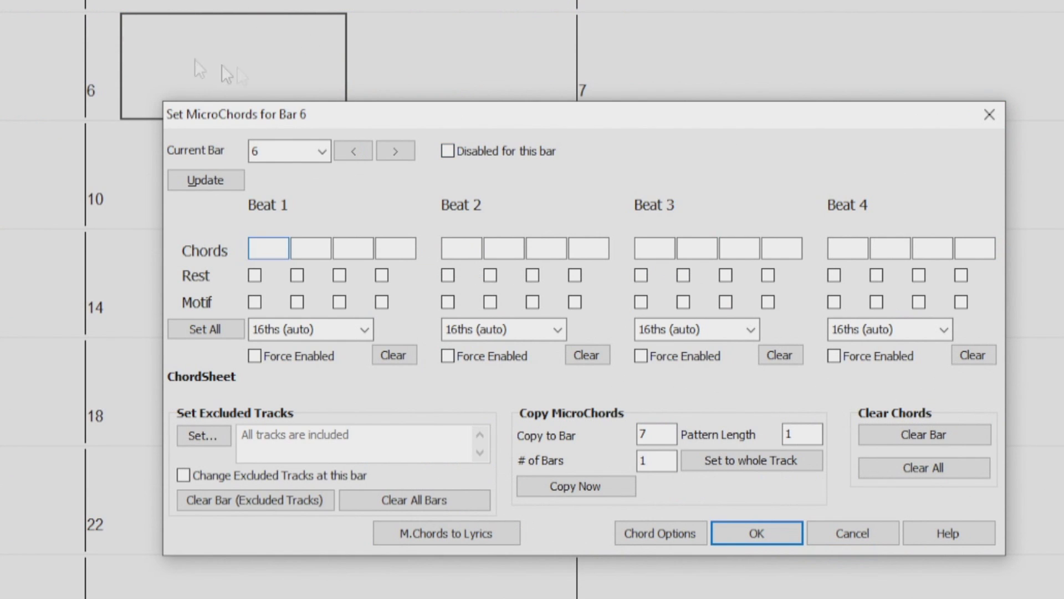
{"action": "left_click", "coordinate": [322, 149]}
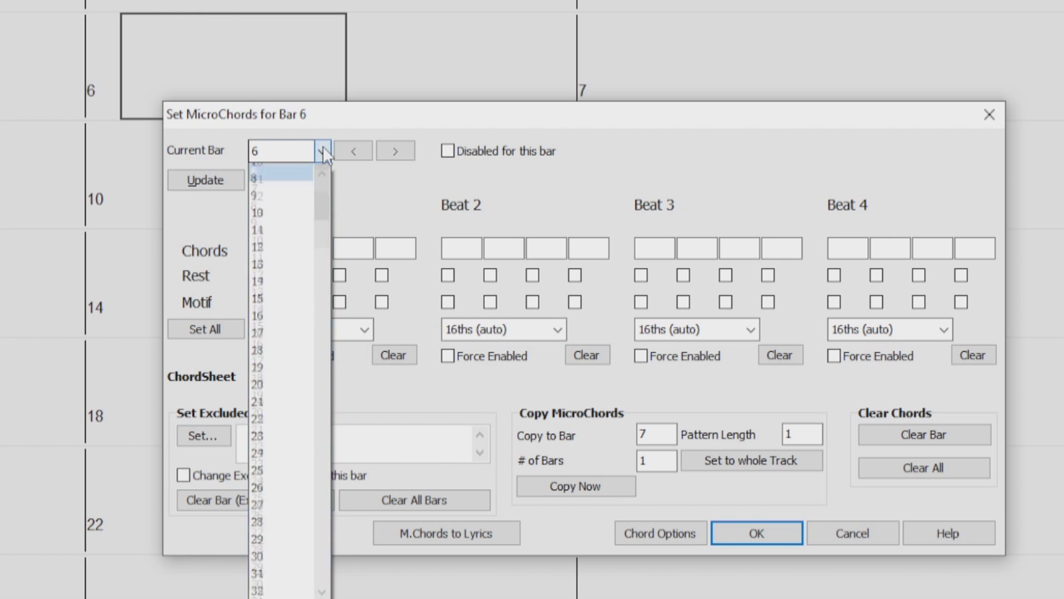
{"action": "left_click", "coordinate": [272, 172]}
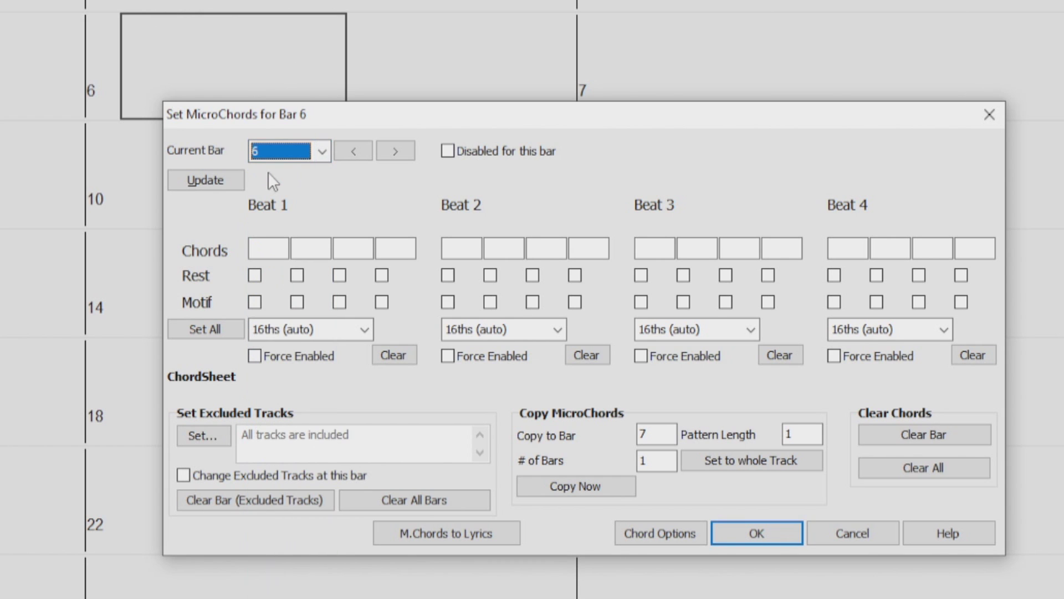
{"action": "left_click", "coordinate": [322, 150]}
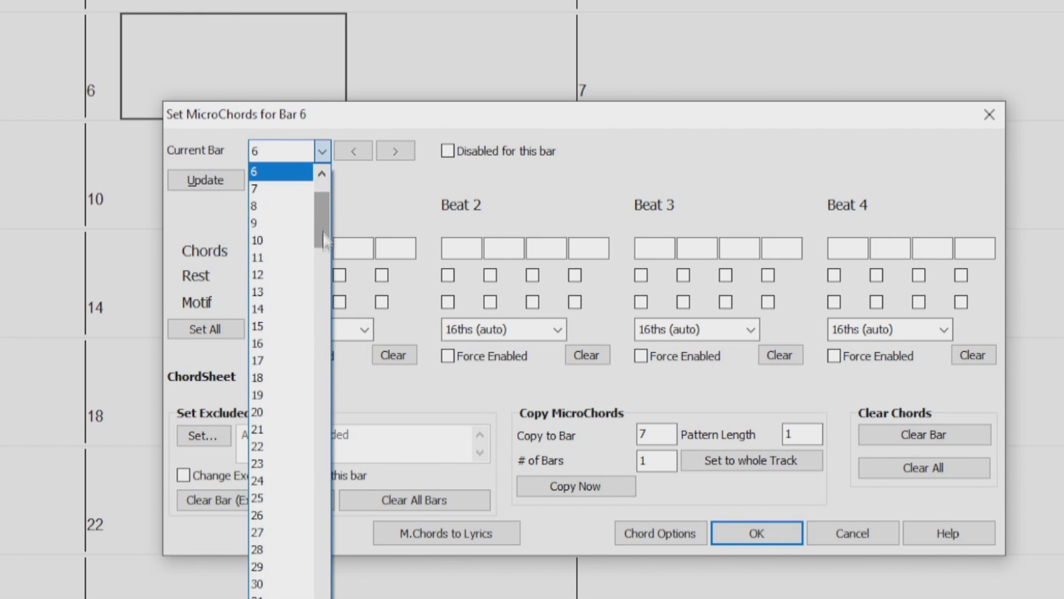
{"action": "left_click_drag", "start_coordinate": [324, 240], "coordinate": [324, 188]}
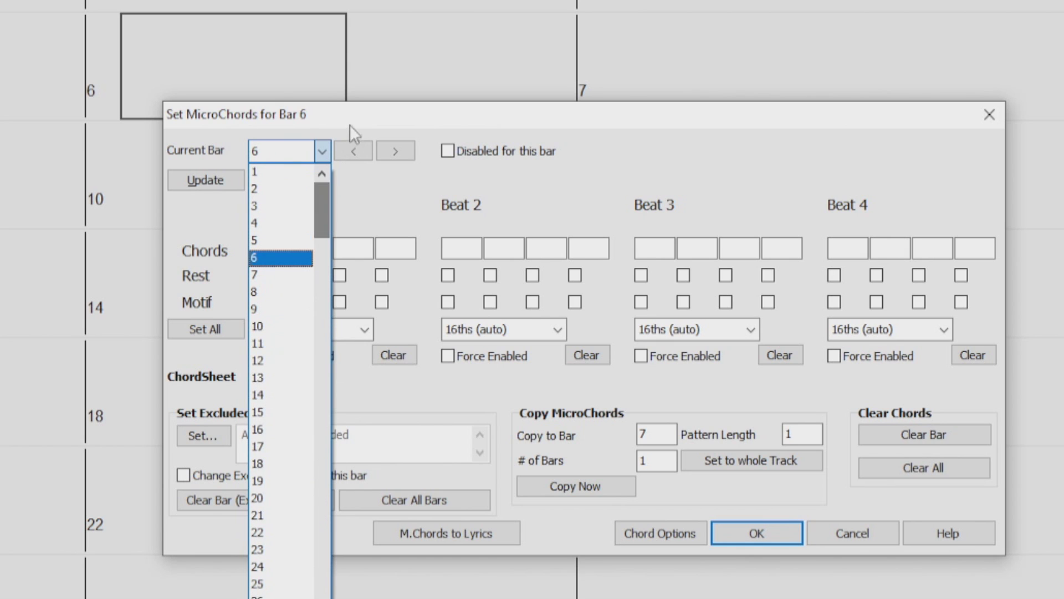
{"action": "left_click", "coordinate": [323, 147]}
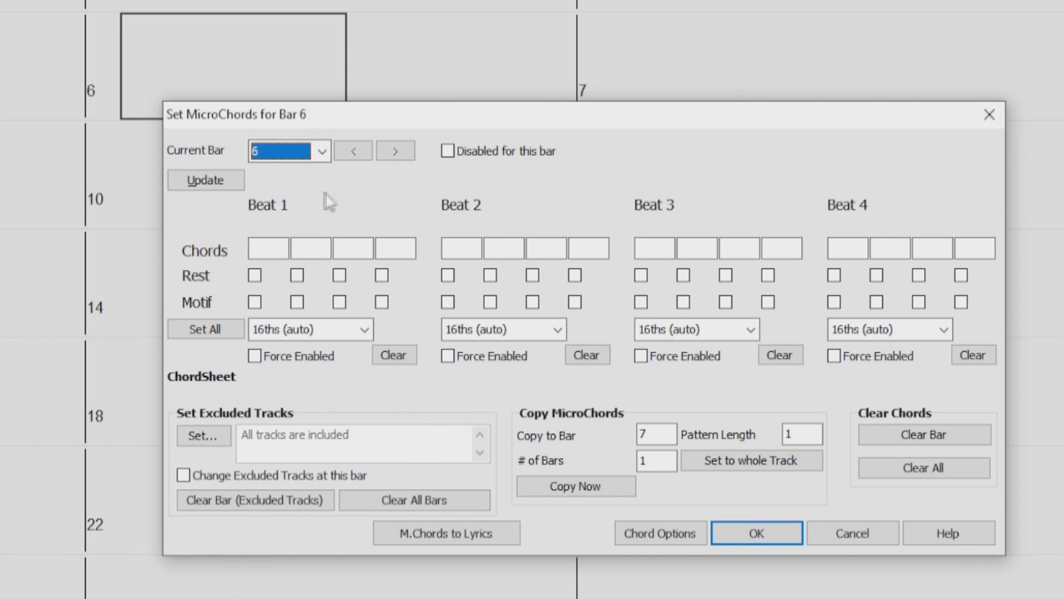
{"action": "left_click", "coordinate": [447, 150]}
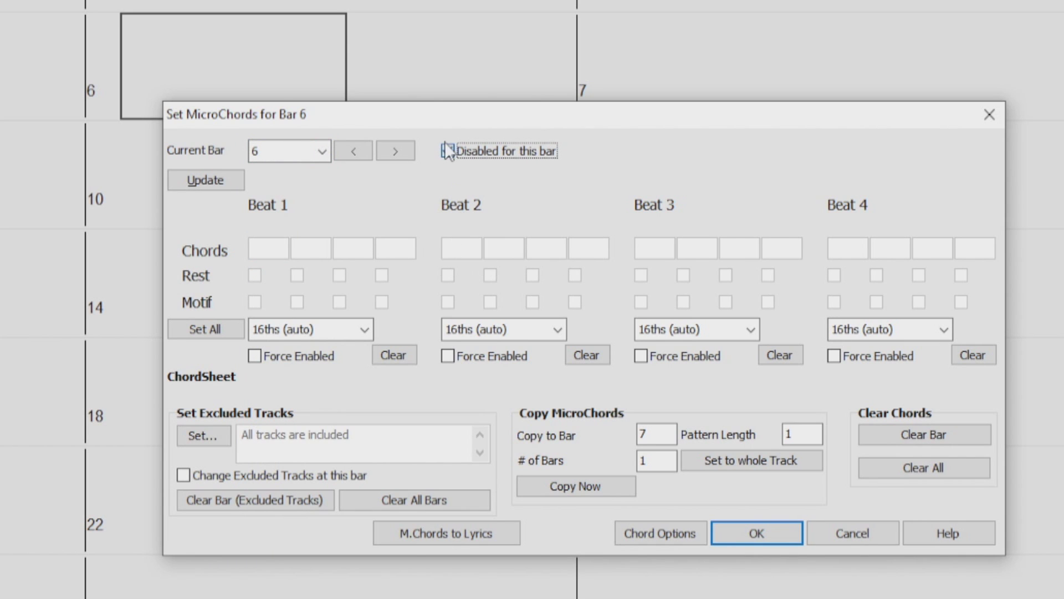
{"action": "left_click", "coordinate": [447, 151]}
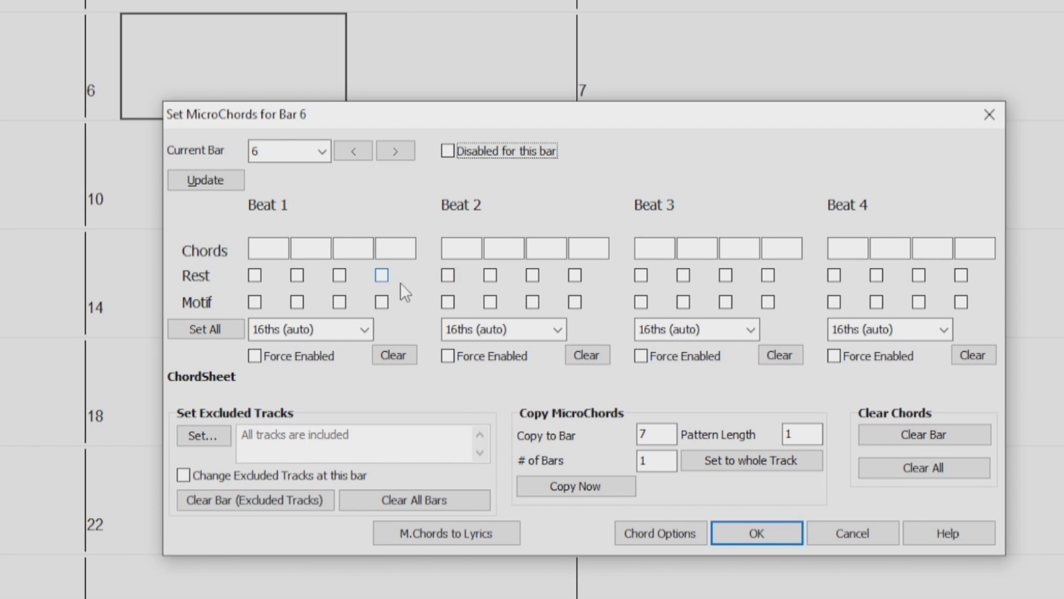
{"action": "left_click", "coordinate": [362, 330]}
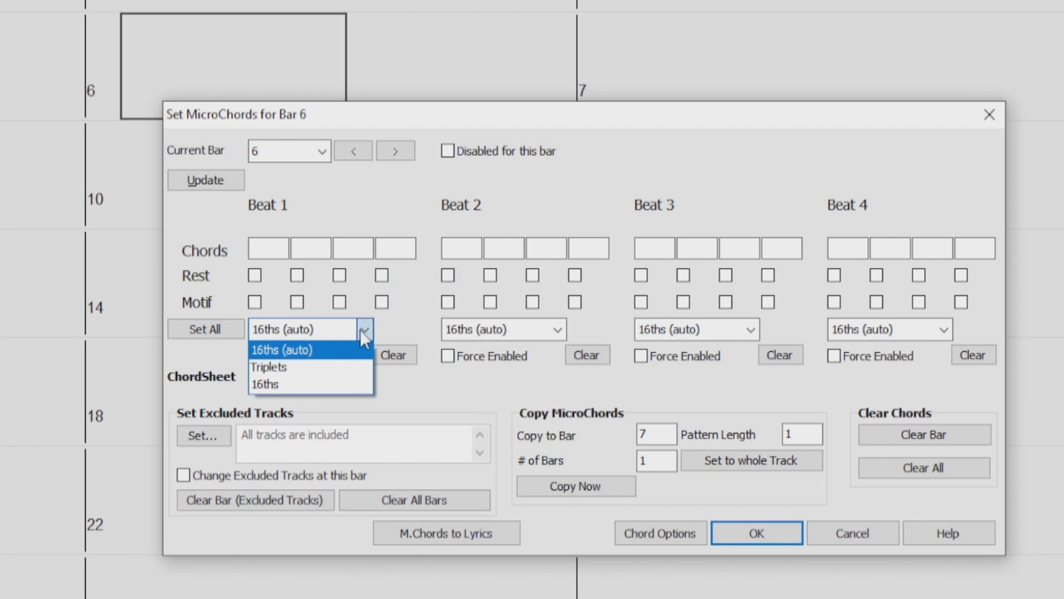
{"action": "left_click", "coordinate": [312, 368]}
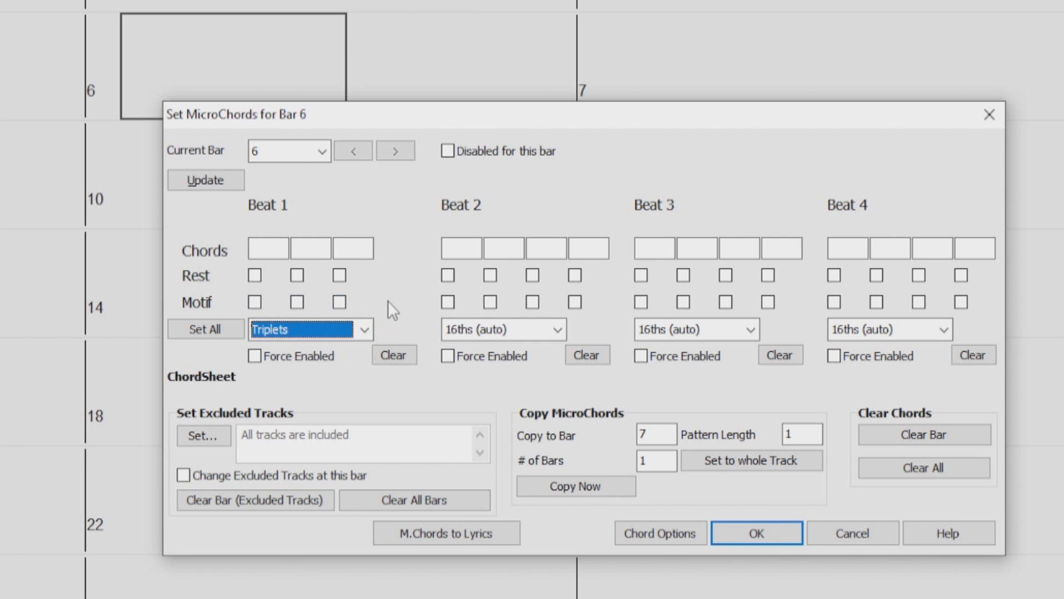
{"action": "left_click", "coordinate": [211, 330]}
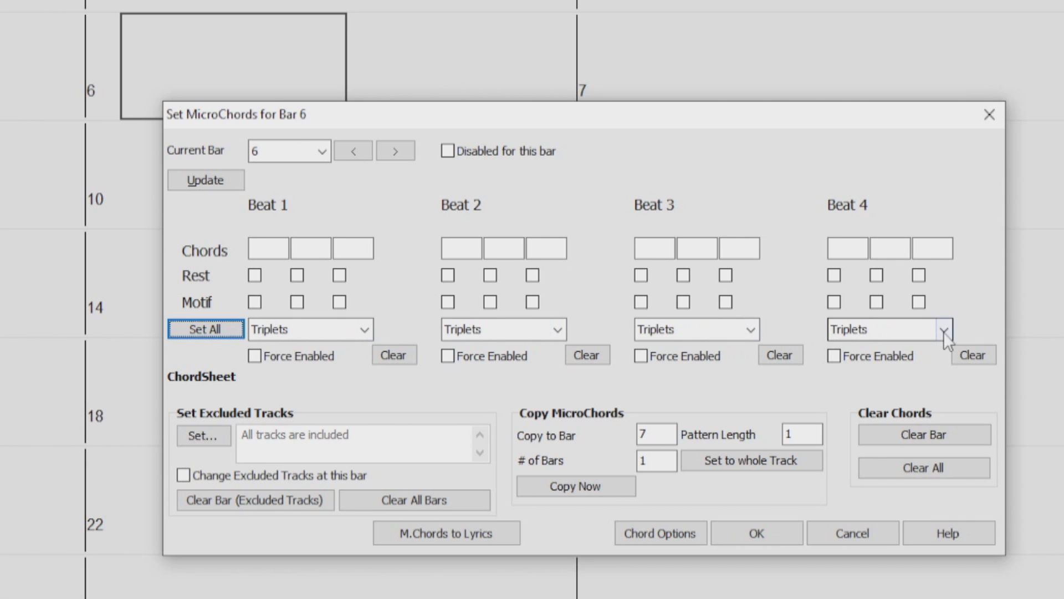
{"action": "left_click", "coordinate": [365, 329]}
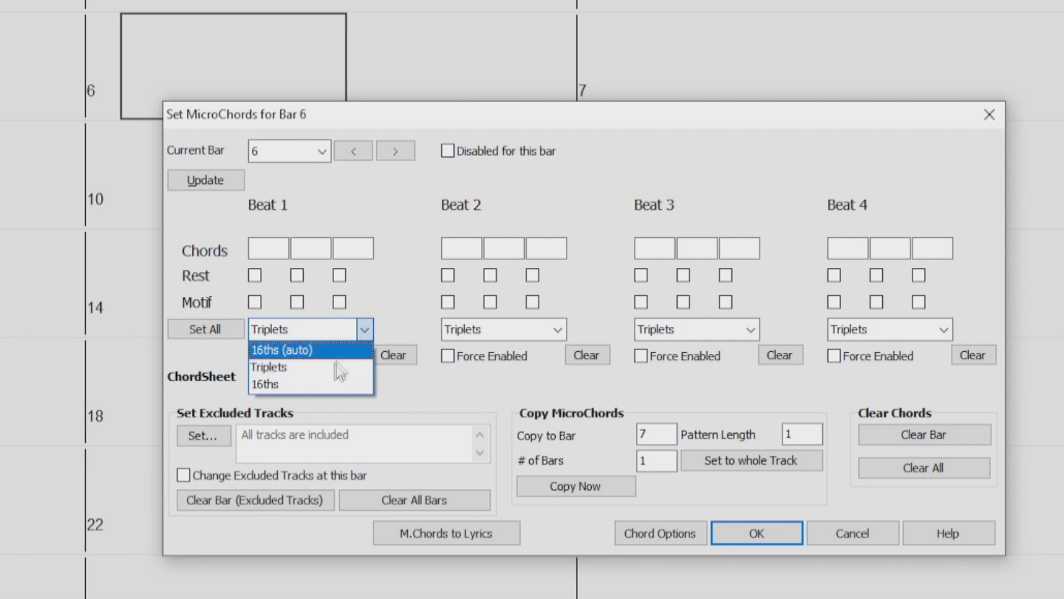
{"action": "left_click", "coordinate": [296, 384]}
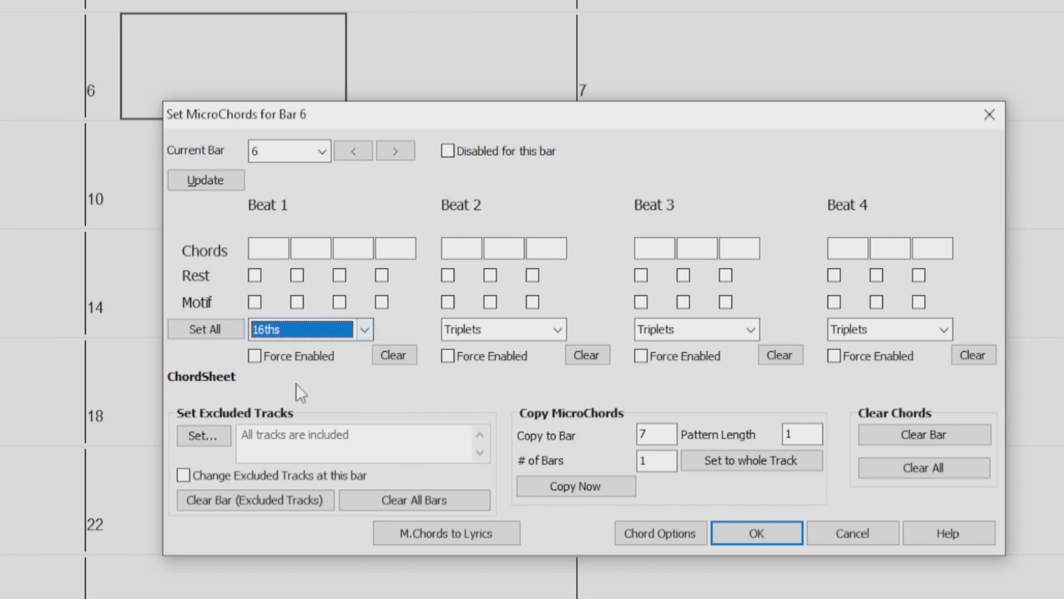
{"action": "left_click", "coordinate": [366, 333]}
{"action": "left_click", "coordinate": [319, 351]}
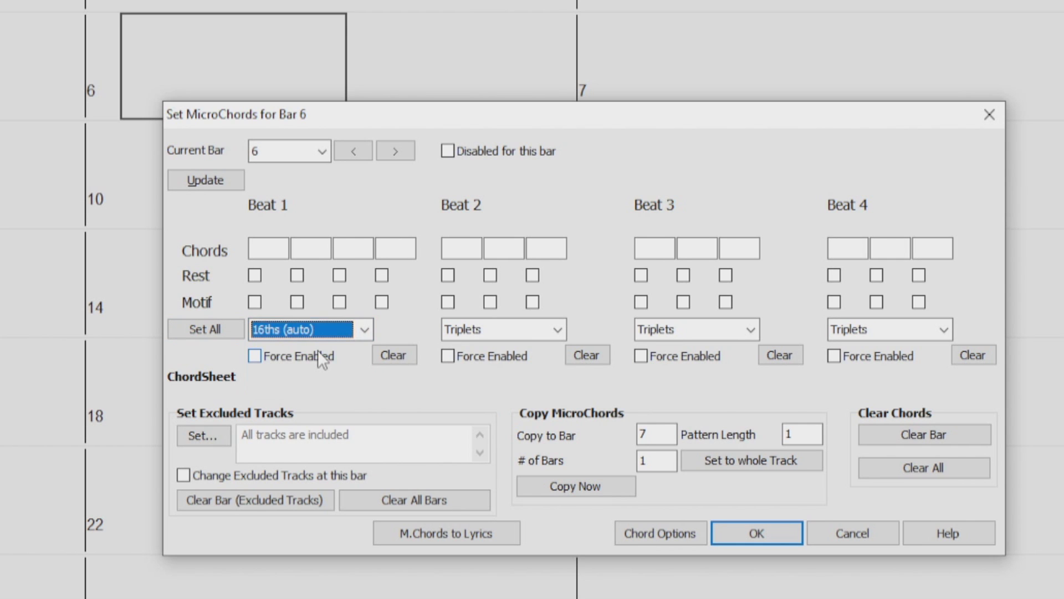
{"action": "left_click", "coordinate": [228, 330]}
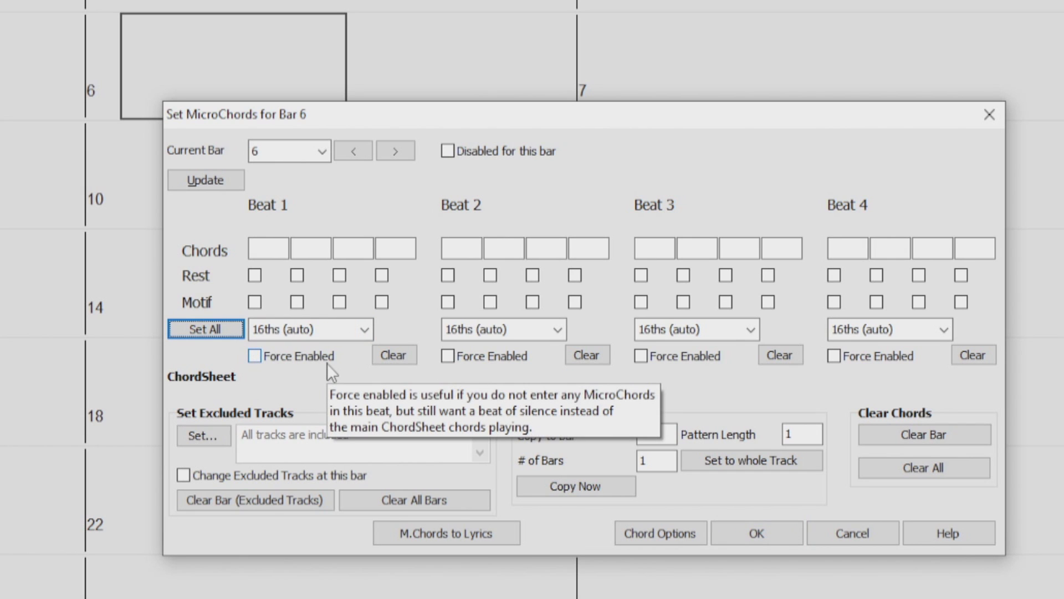
{"action": "left_click", "coordinate": [254, 356]}
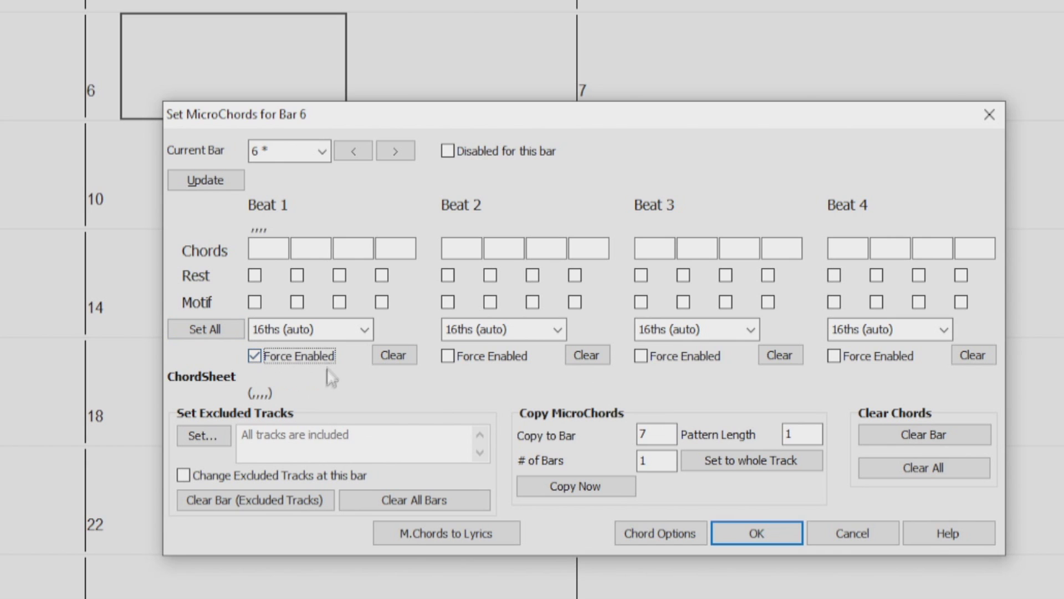
{"action": "left_click", "coordinate": [257, 355]}
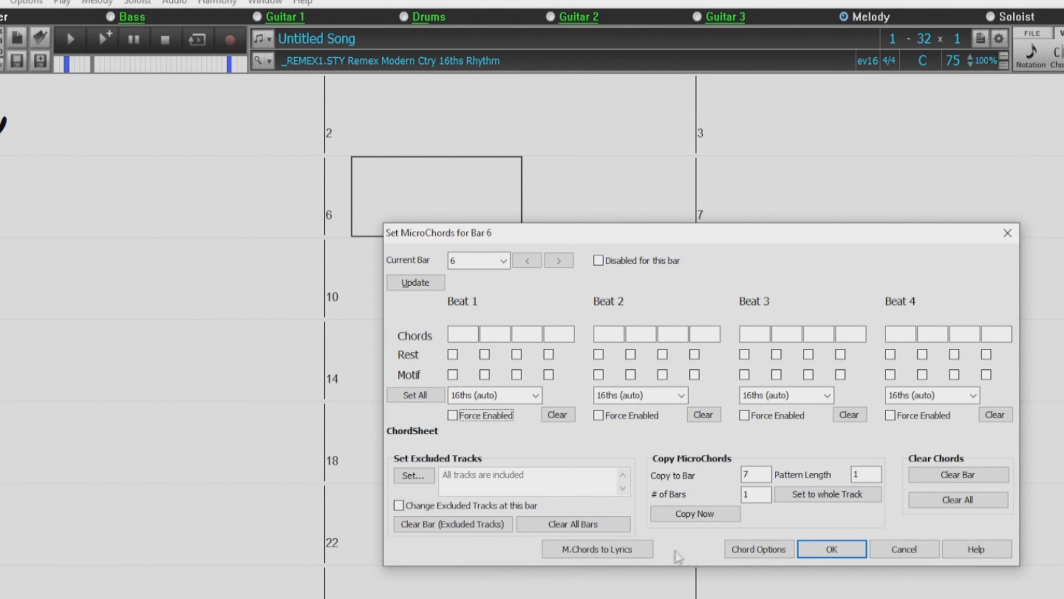
- Open and then close the chord options for bar 6
{"action": "left_click", "coordinate": [756, 550]}
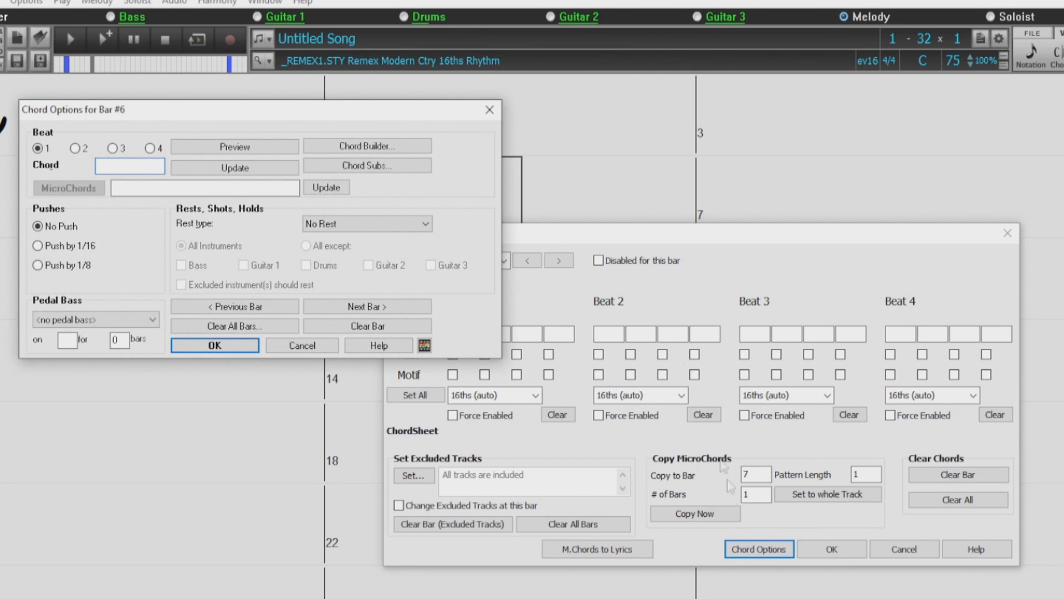
{"action": "left_click", "coordinate": [490, 109]}
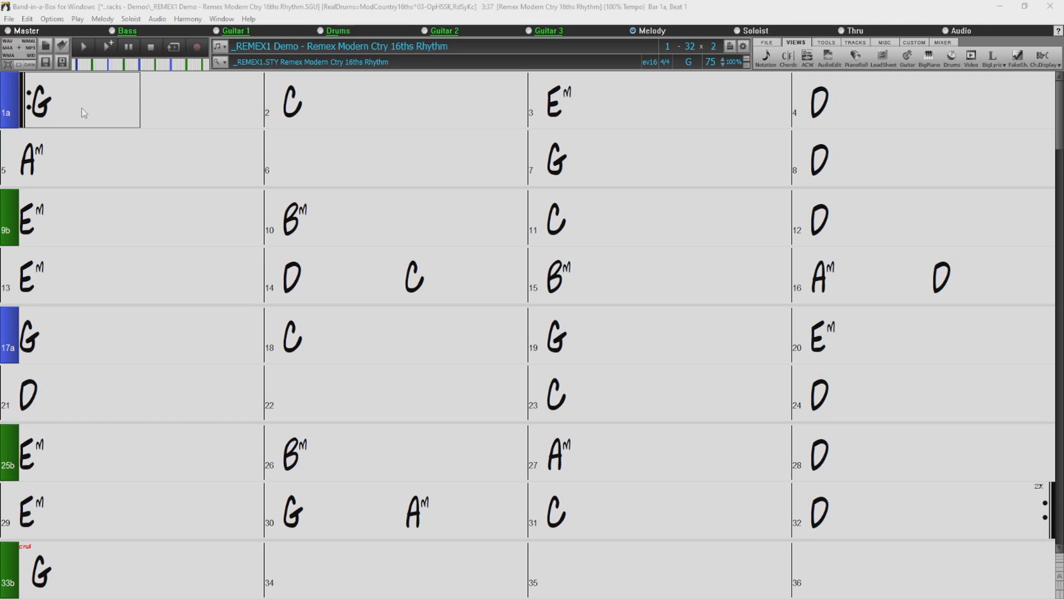
- Generate and play the _REMEX1 Demo arrangement with F4, then select bar 2
{"action": "key", "text": "F4"}
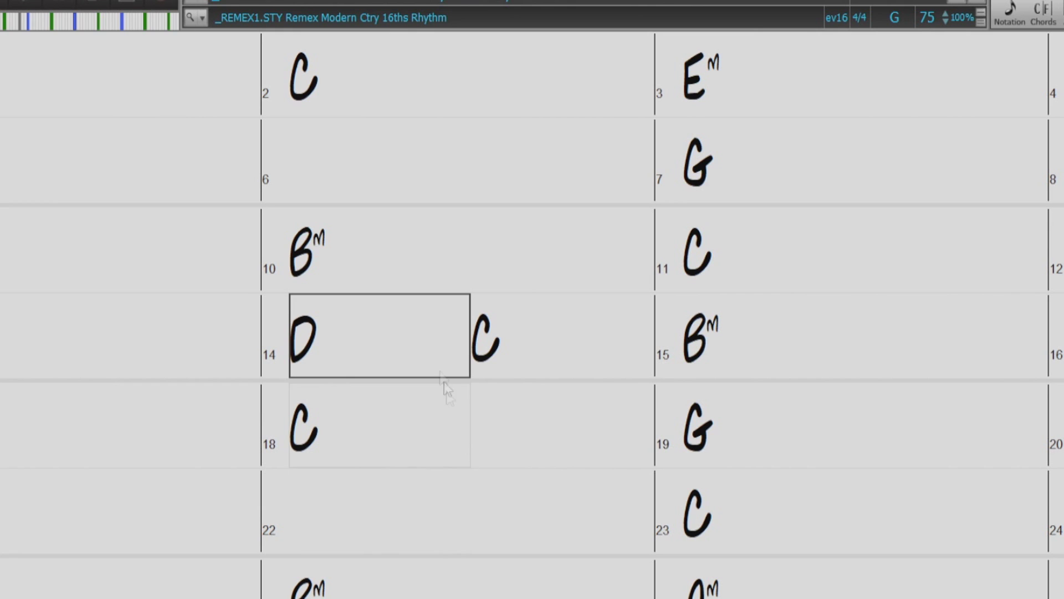
{"action": "left_click", "coordinate": [363, 108]}
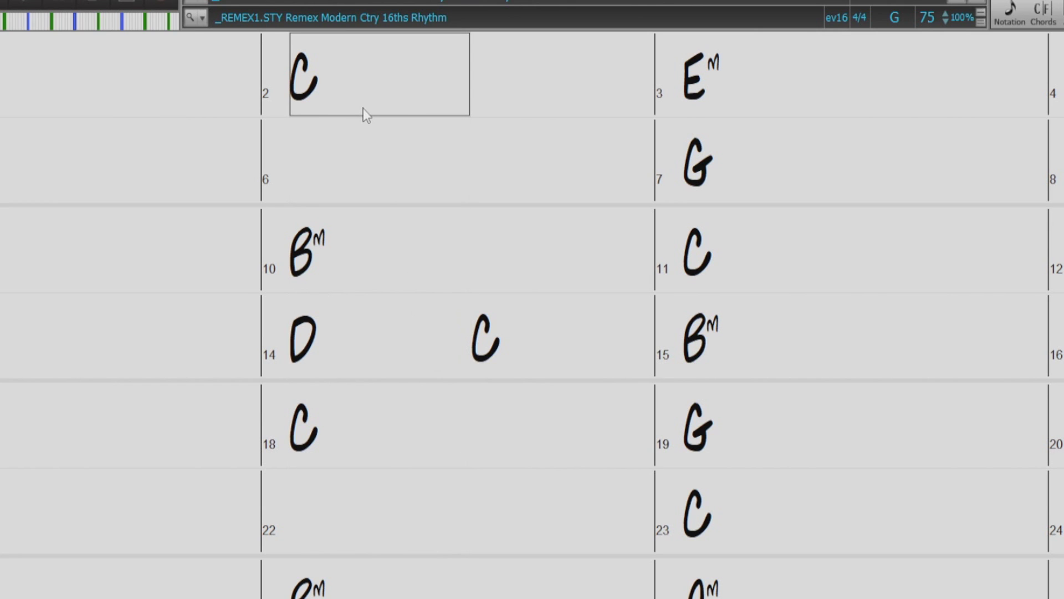
- Enter C and Dm on beat 1 and Em and Dm on beat 2 of bar 2, then apply
{"action": "type", "text": "m"}
{"action": "key", "text": "Return"}
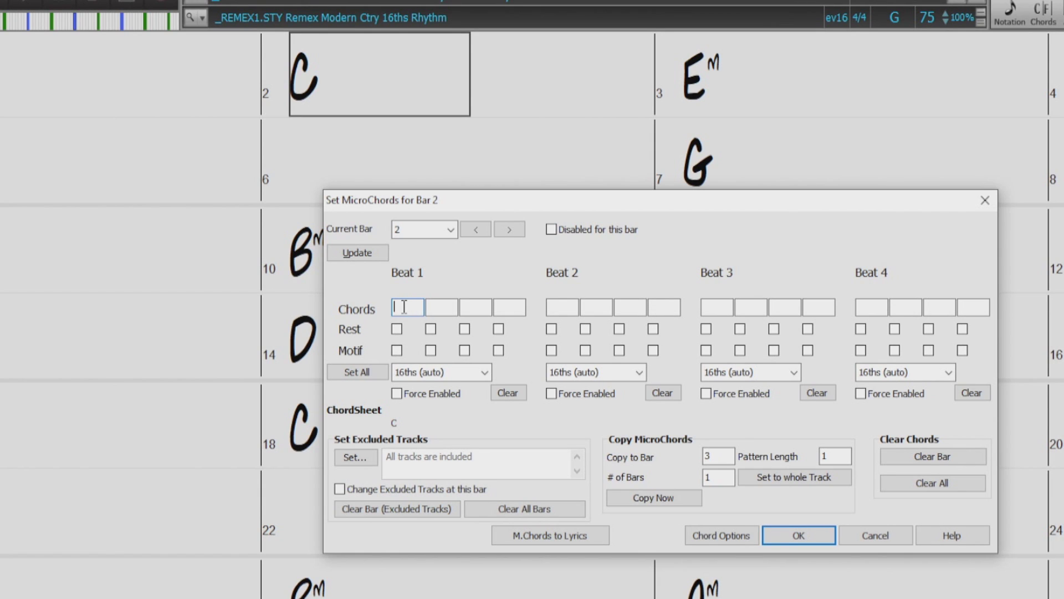
{"action": "type", "text": "c"}
{"action": "key", "text": "Tab"}
{"action": "key", "text": "Tab"}
{"action": "type", "text": "dm"}
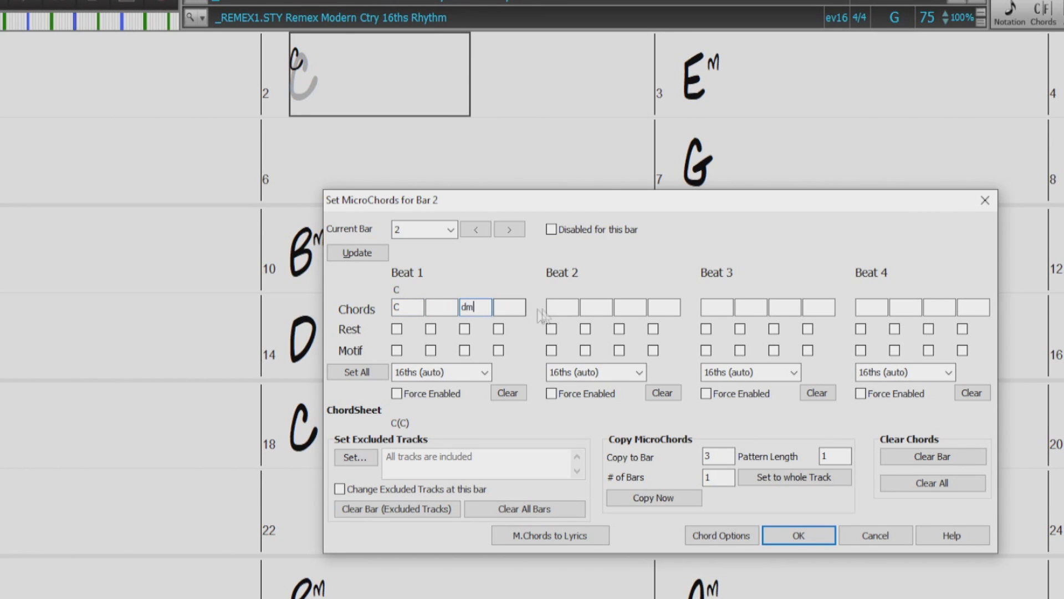
{"action": "left_click", "coordinate": [561, 307]}
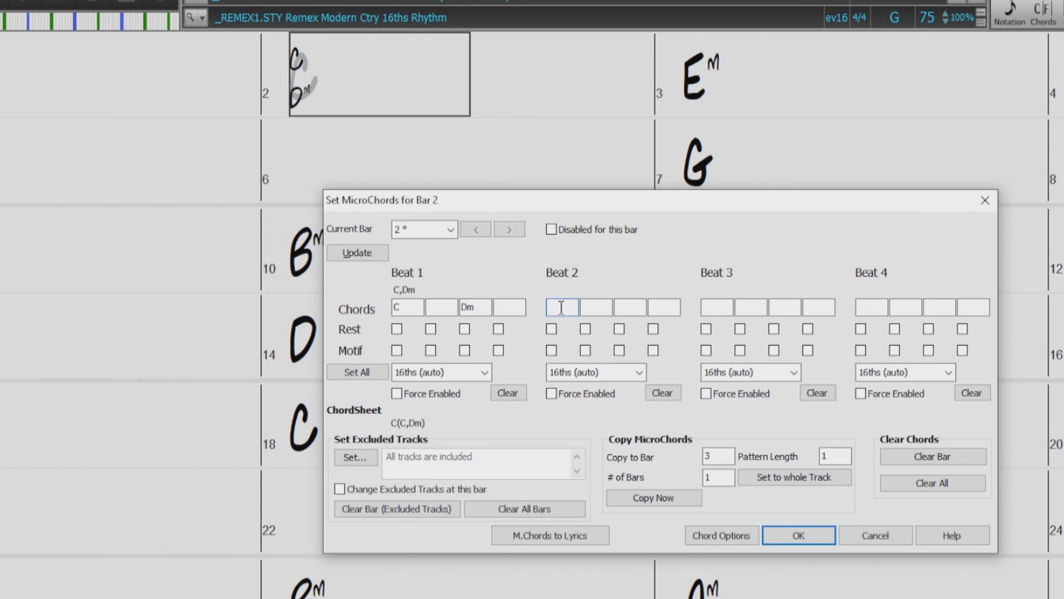
{"action": "type", "text": "em"}
{"action": "key", "text": "Tab"}
{"action": "key", "text": "Tab"}
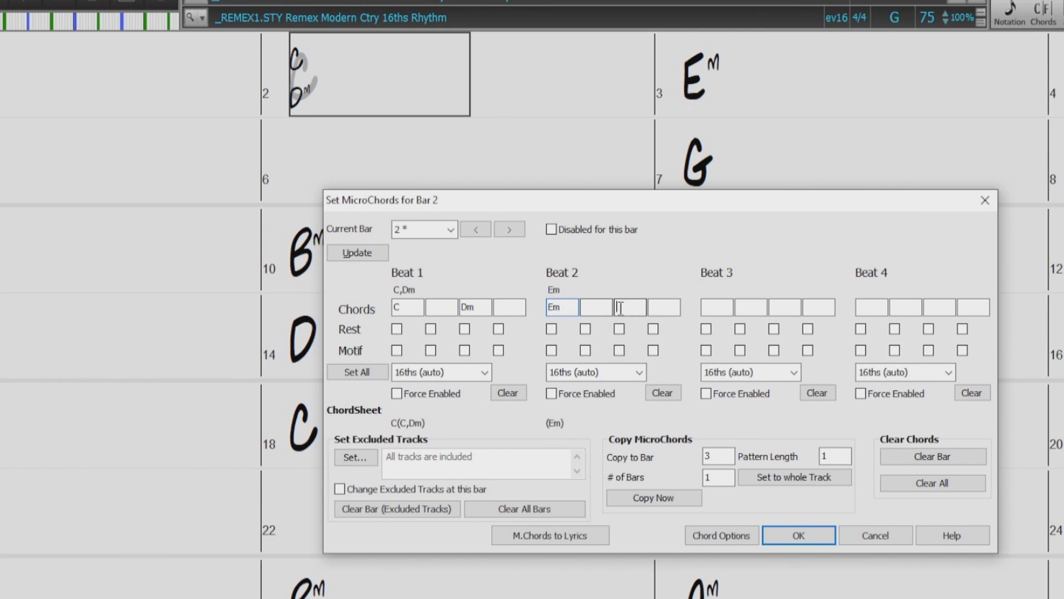
{"action": "type", "text": "dm"}
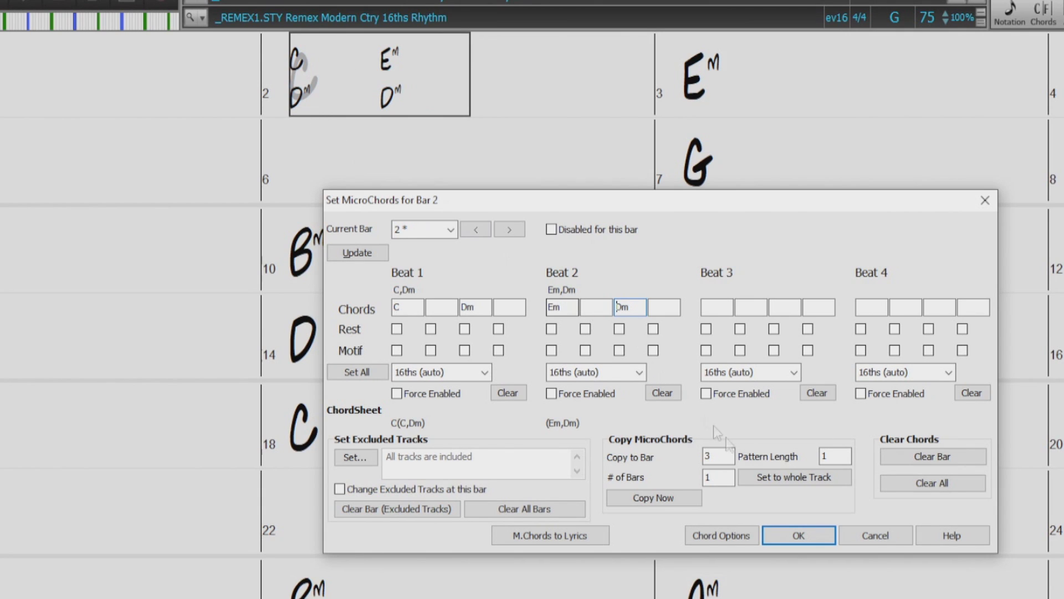
{"action": "left_click", "coordinate": [776, 537]}
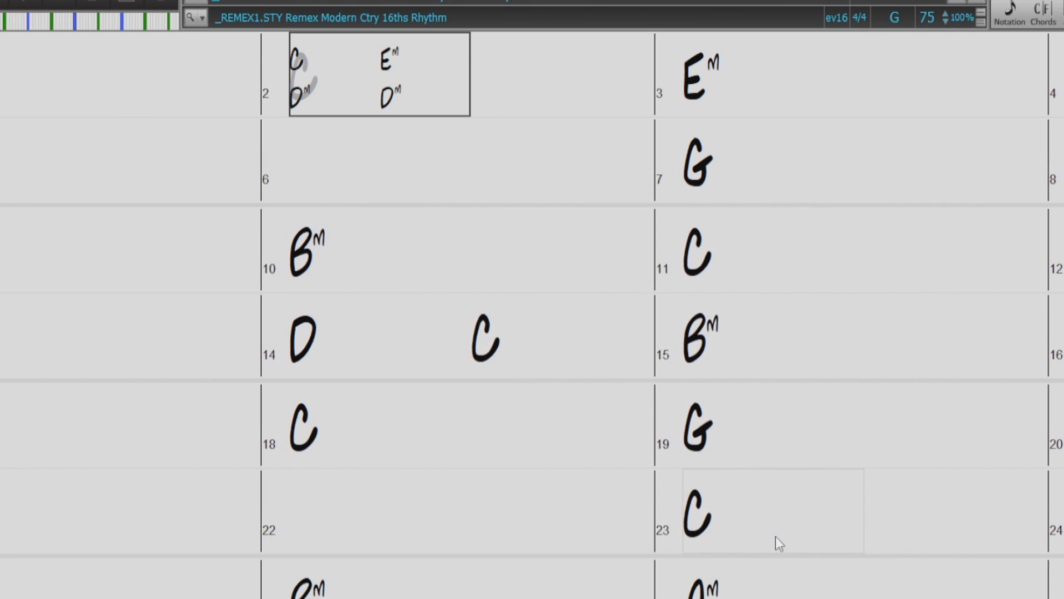
{"action": "left_click", "coordinate": [19, 94]}
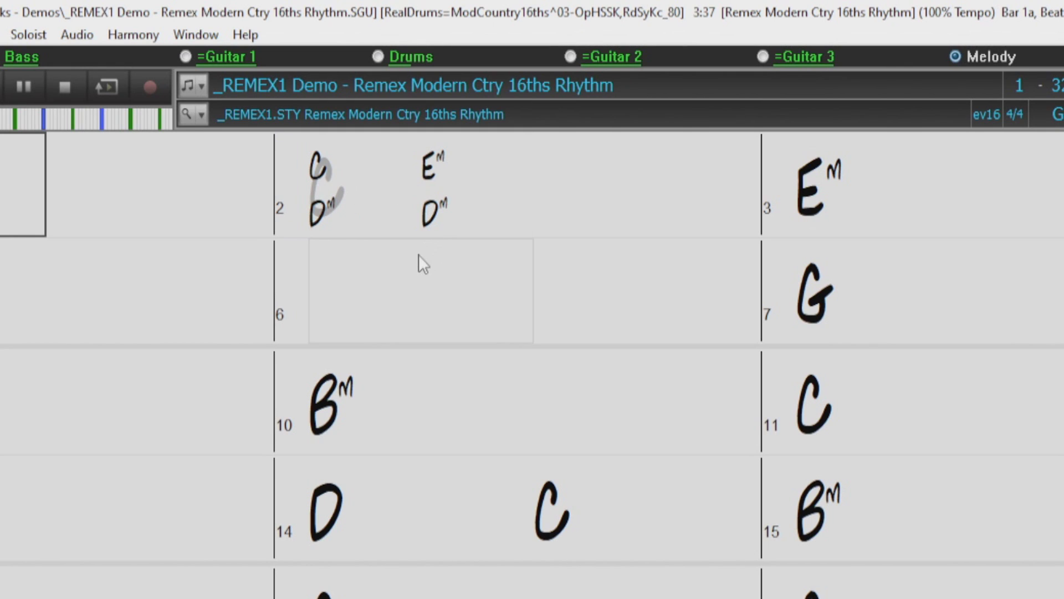
{"action": "left_click", "coordinate": [372, 198]}
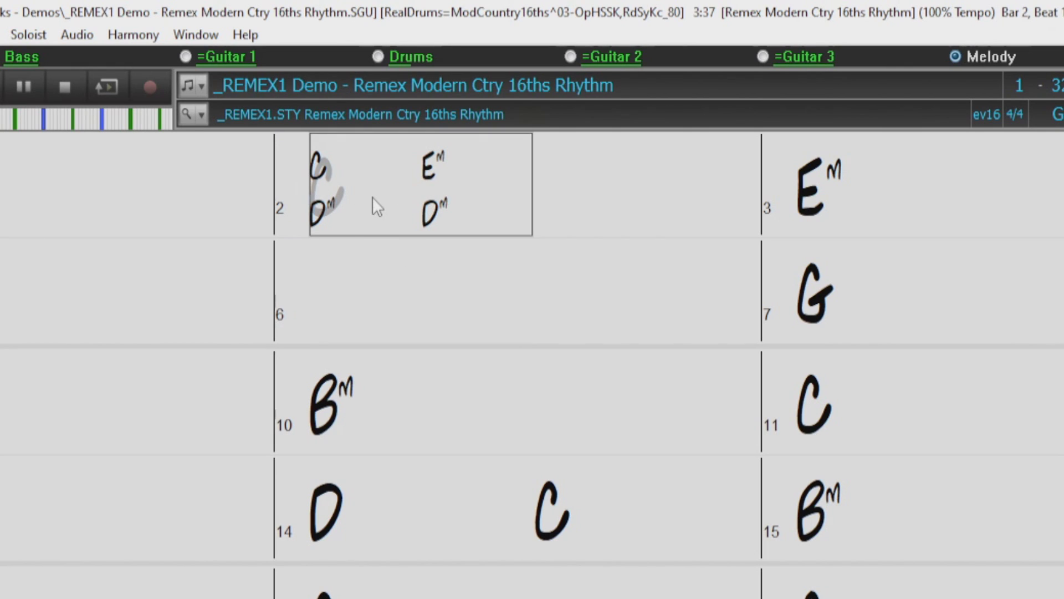
- Open bar 2's Set MicroChords dialog with m and show its excluded-tracks list
{"action": "type", "text": "m"}
{"action": "key", "text": "Return"}
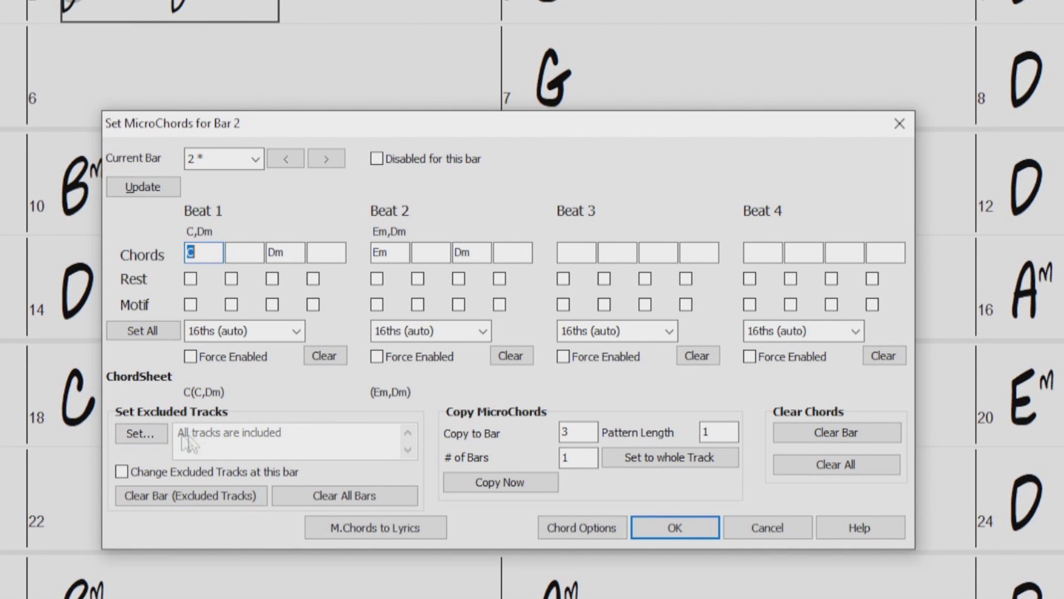
{"action": "left_click", "coordinate": [139, 432]}
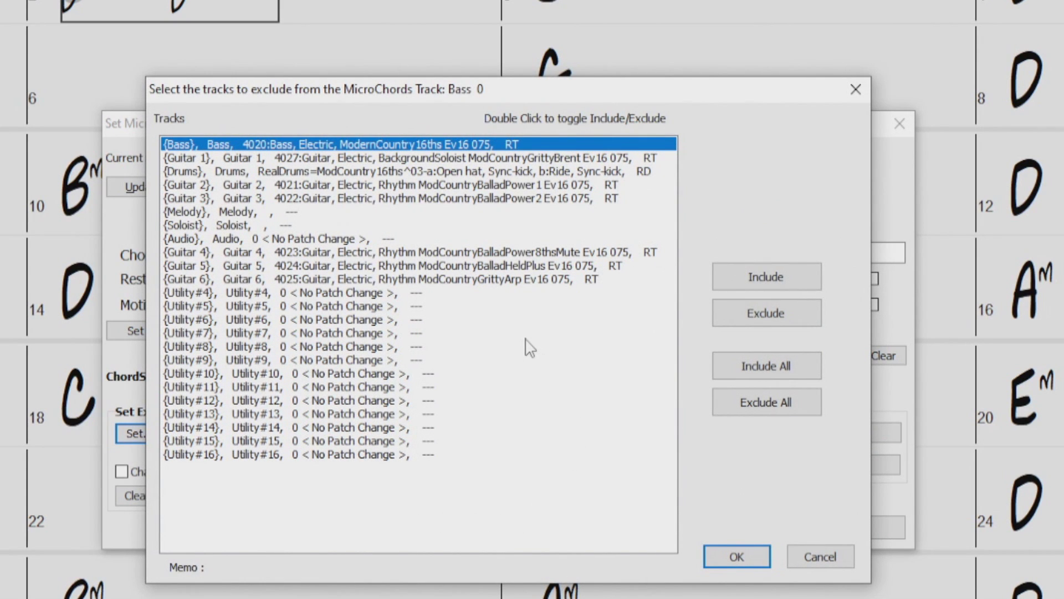
- Exclude all tracks, include Guitar 2 and Guitar 4 again, and confirm the list
{"action": "left_click", "coordinate": [793, 405]}
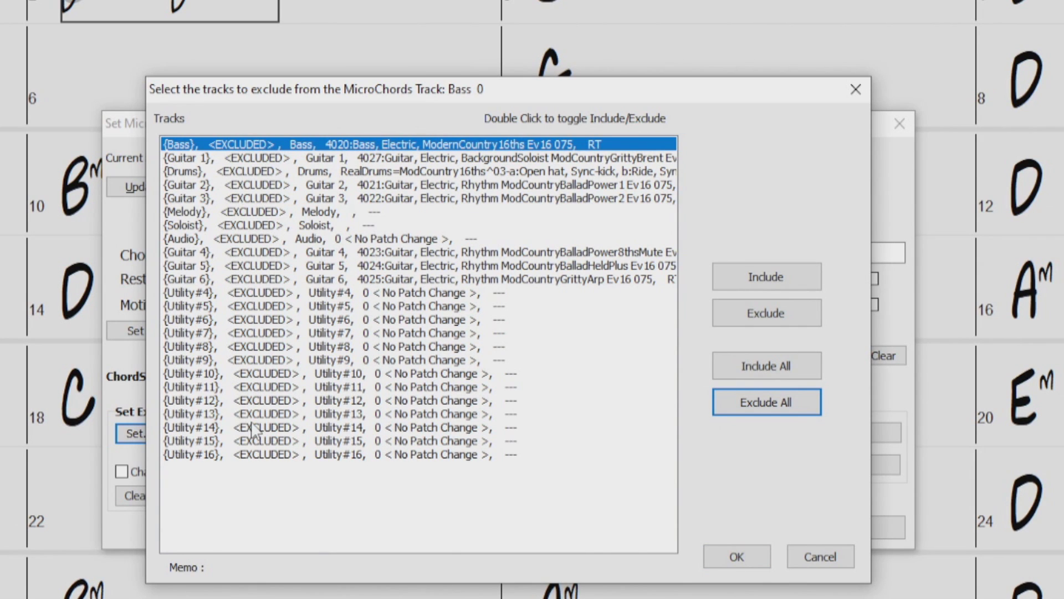
{"action": "left_click", "coordinate": [206, 192]}
{"action": "left_click", "coordinate": [752, 280]}
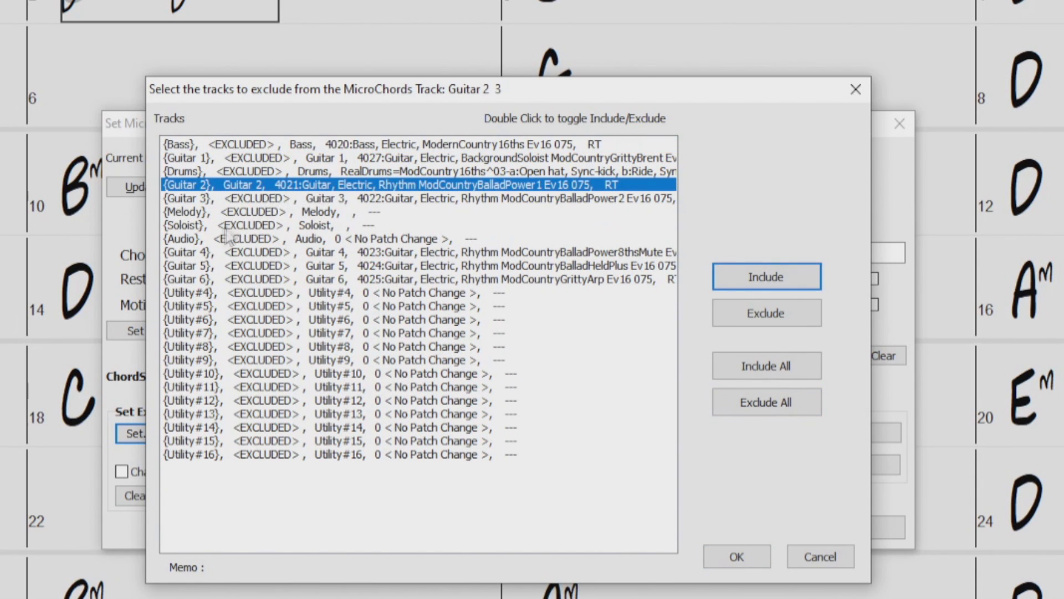
{"action": "left_click", "coordinate": [204, 254]}
{"action": "left_click", "coordinate": [749, 273]}
{"action": "left_click", "coordinate": [726, 557]}
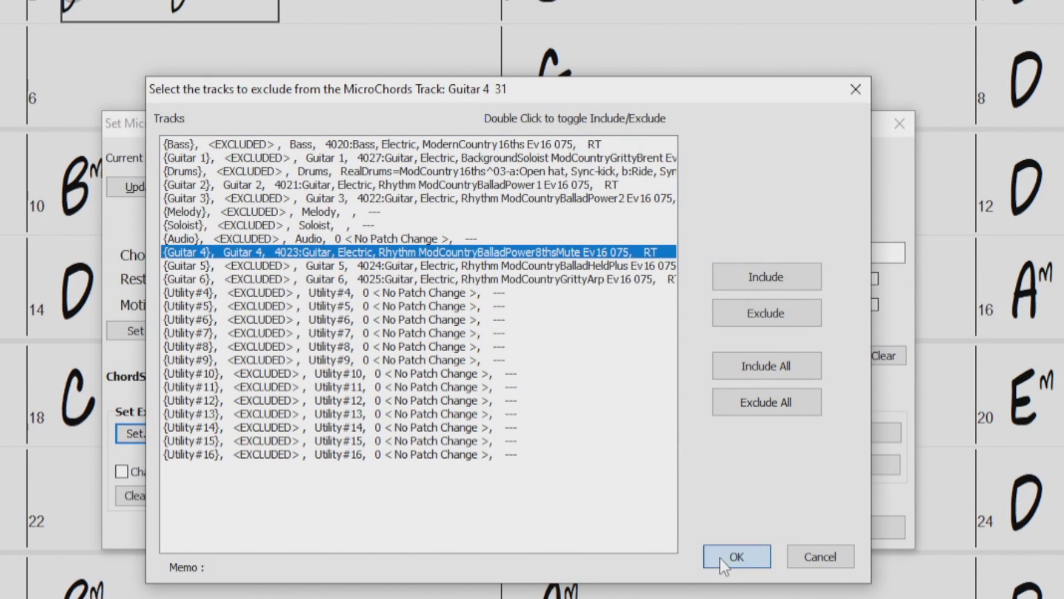
- Adjust a control in the Set MicroChords dialog and confirm bar 2's settings
{"action": "left_click", "coordinate": [408, 449]}
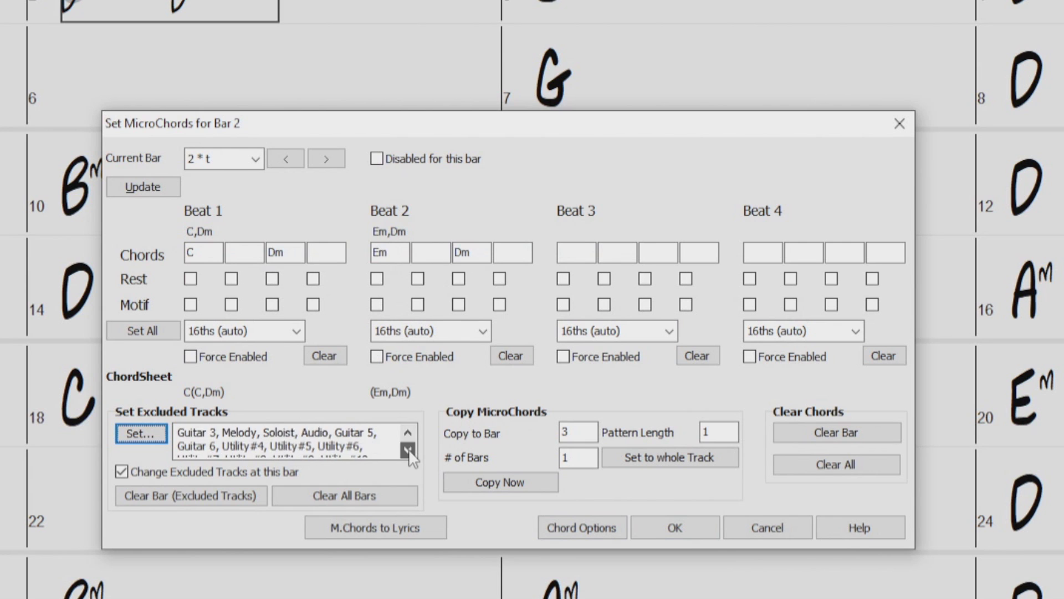
{"action": "left_click", "coordinate": [408, 449]}
{"action": "left_click", "coordinate": [409, 450]}
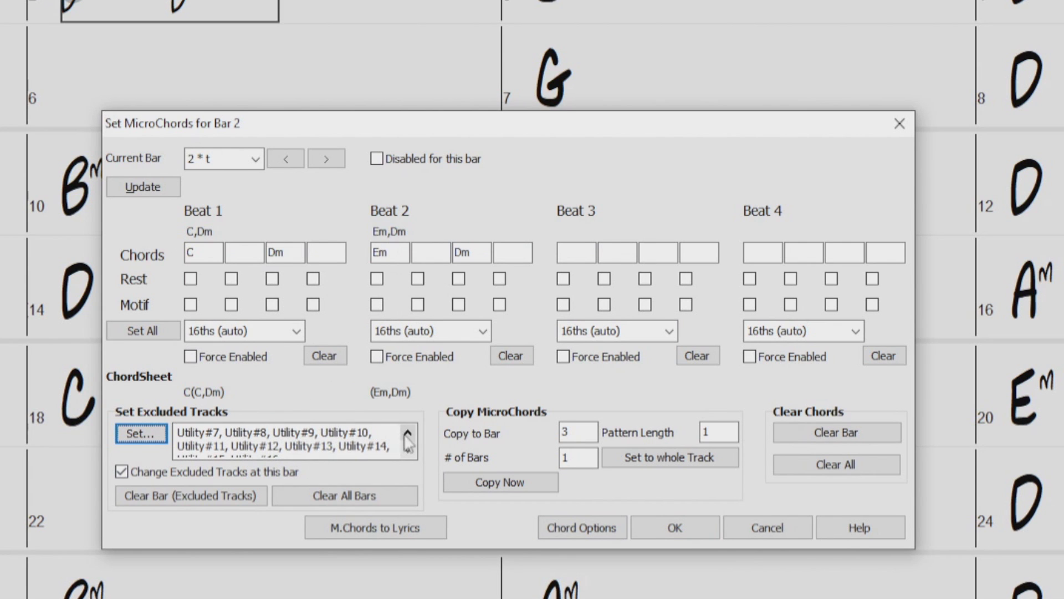
{"action": "left_click_drag", "start_coordinate": [408, 448], "coordinate": [408, 434]}
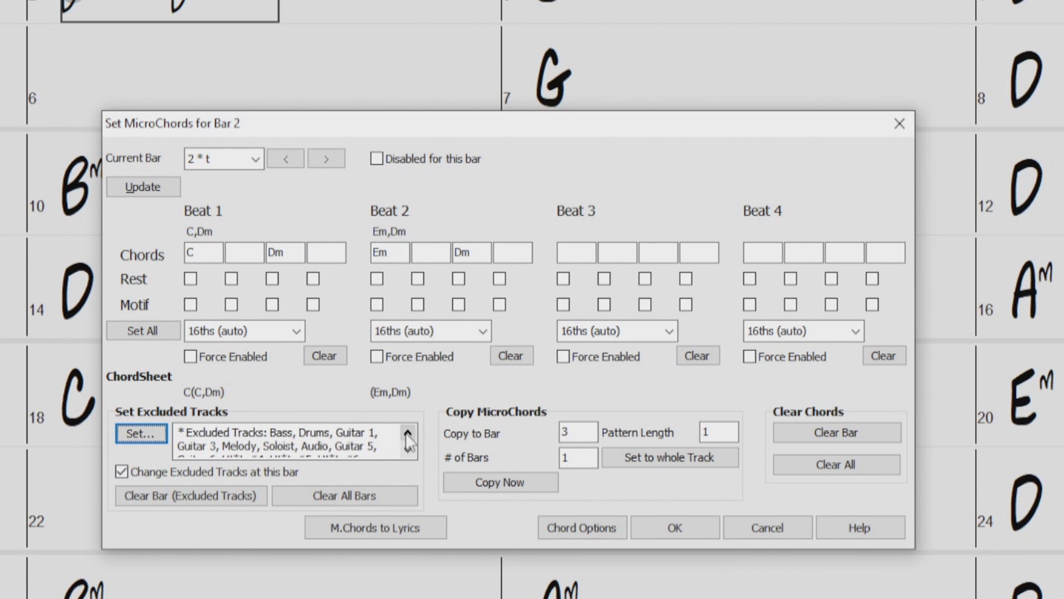
{"action": "left_click", "coordinate": [679, 527]}
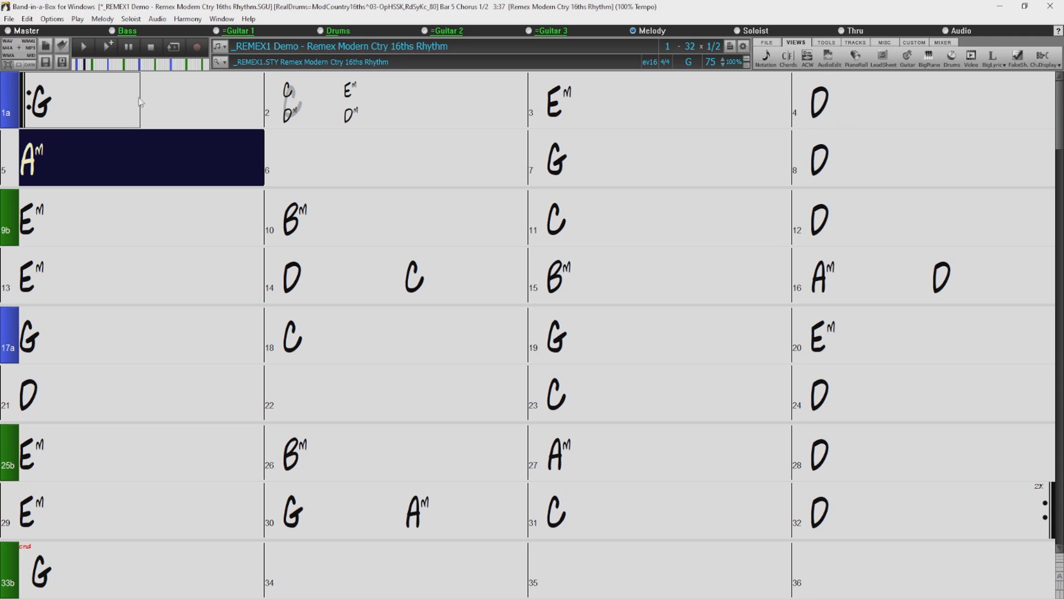
- Stop playback, include the Bass track in bar 2's MicroChords, then select bar 1
{"action": "left_click", "coordinate": [152, 48]}
{"action": "left_click", "coordinate": [327, 120]}
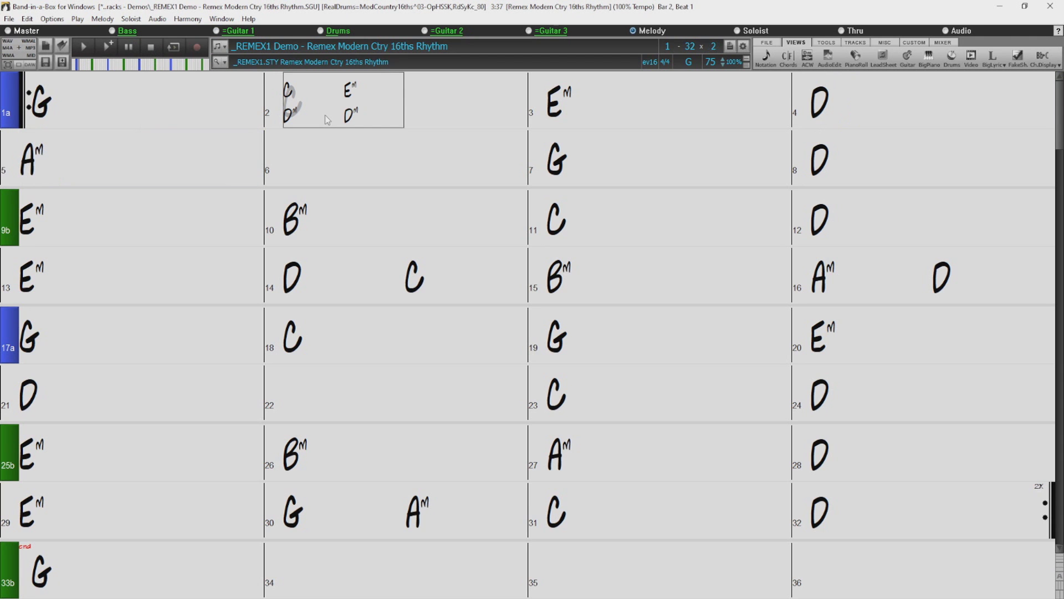
{"action": "type", "text": "m"}
{"action": "key", "text": "Return"}
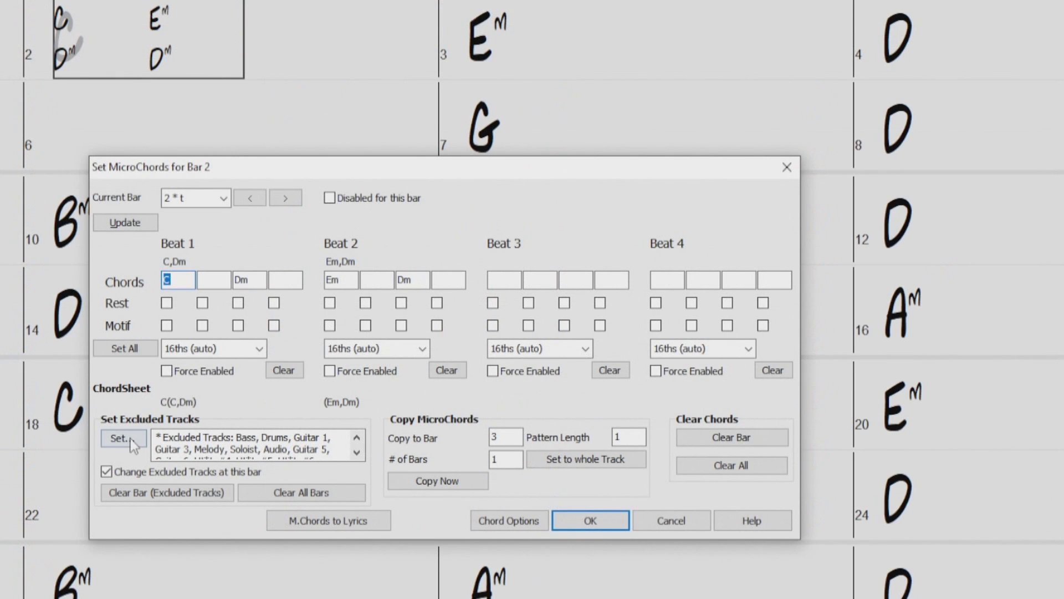
{"action": "left_click", "coordinate": [131, 443]}
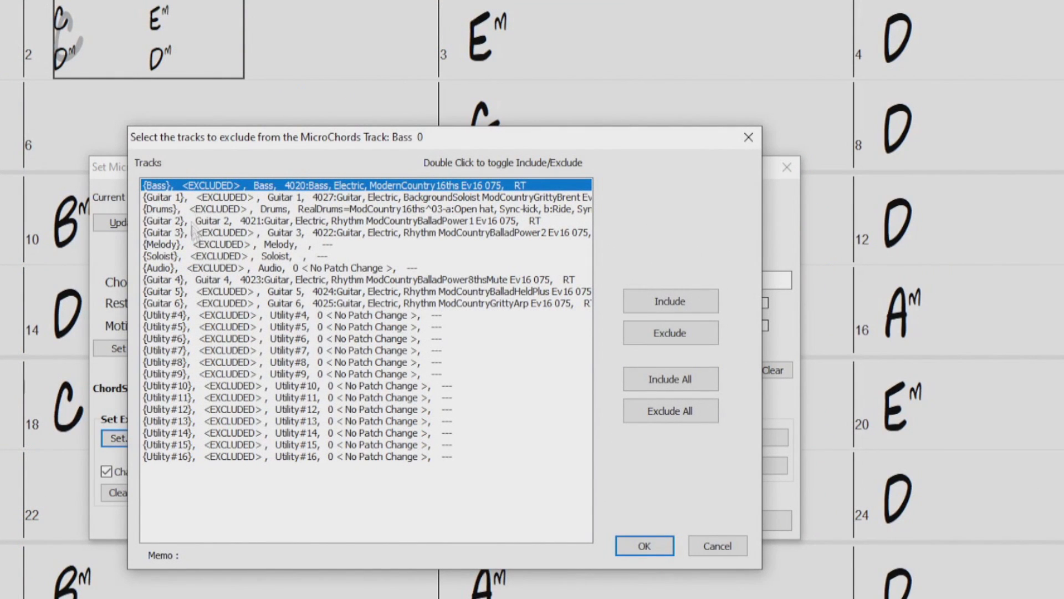
{"action": "left_click", "coordinate": [673, 302]}
{"action": "left_click", "coordinate": [644, 546]}
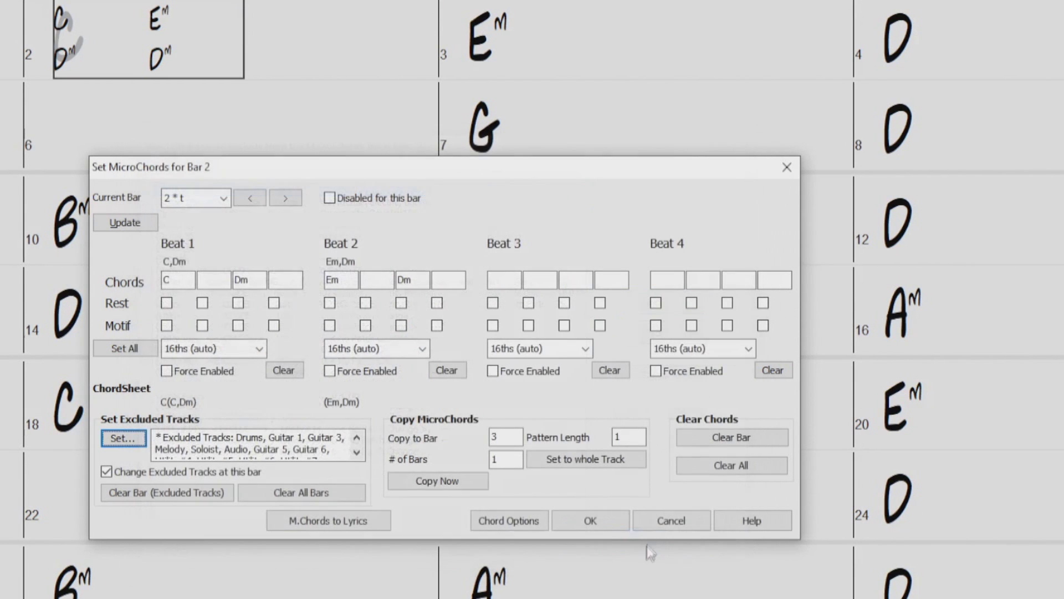
{"action": "left_click", "coordinate": [602, 518]}
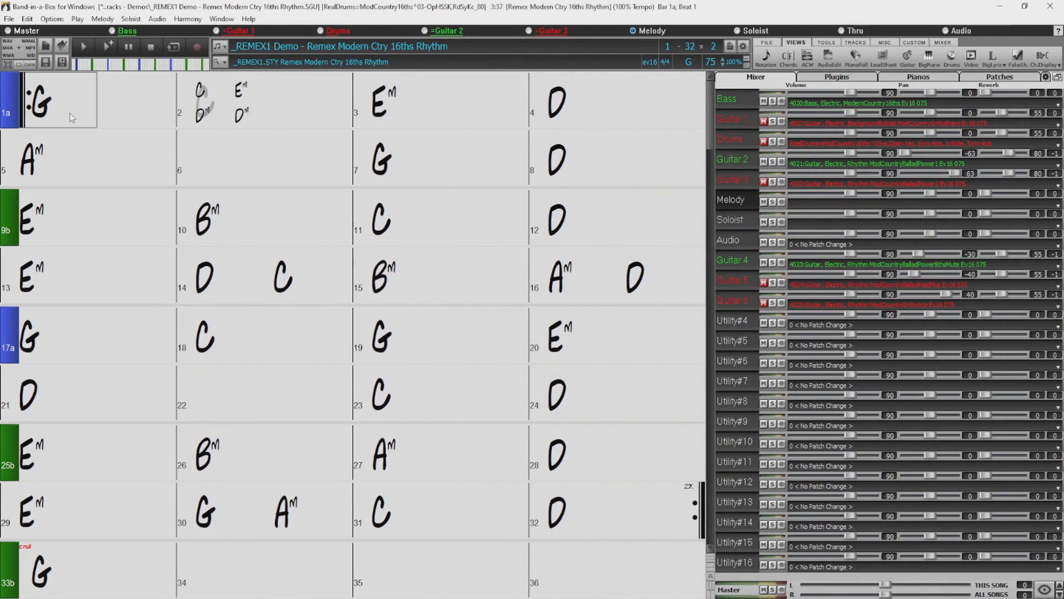
{"action": "left_click", "coordinate": [70, 113]}
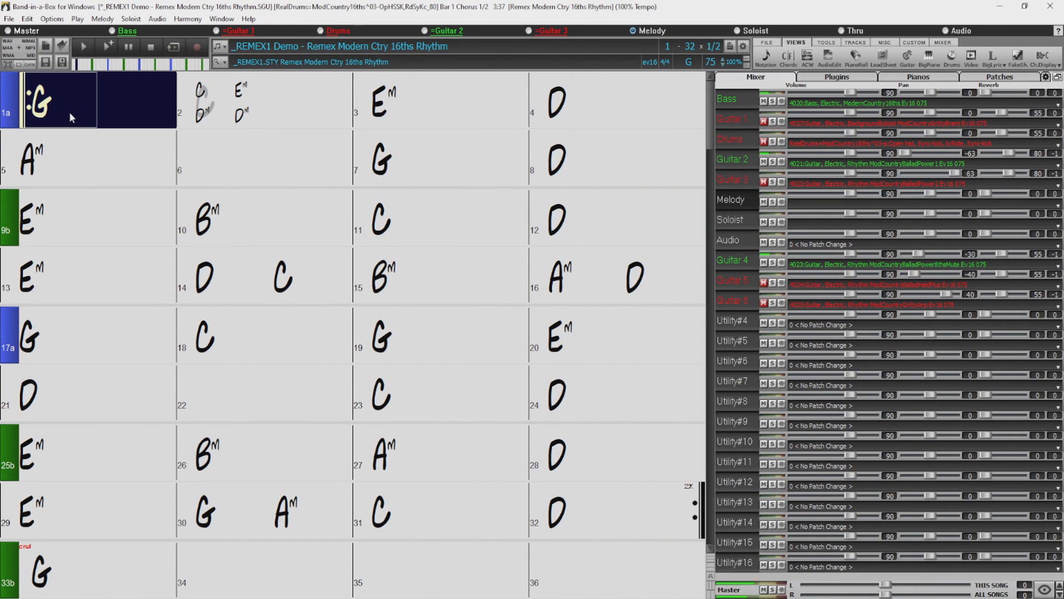
{"action": "key", "text": "Right"}
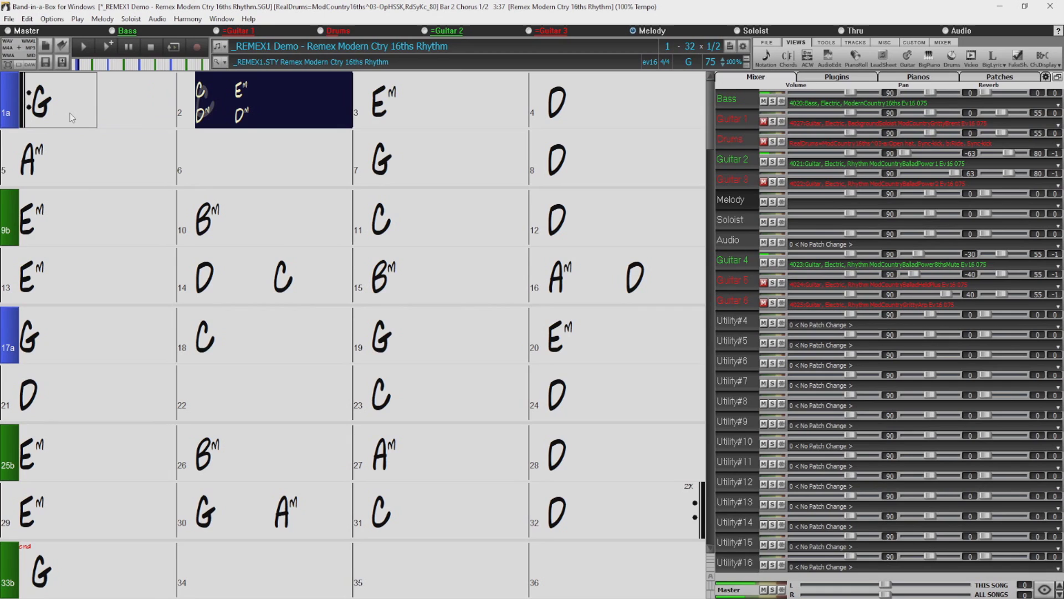
{"action": "key", "text": "Right"}
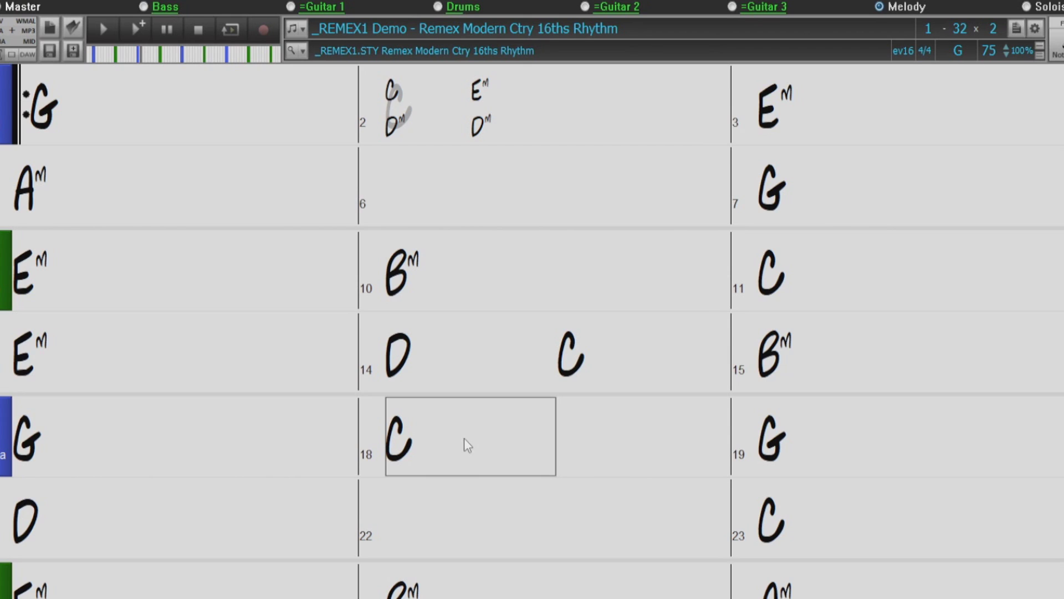
- Enter C, Dm in bar 18, then retype its first half as (C, Dm), (Em, Dm)
{"action": "type", "text": ",Dm"}
{"action": "key", "text": "Return"}
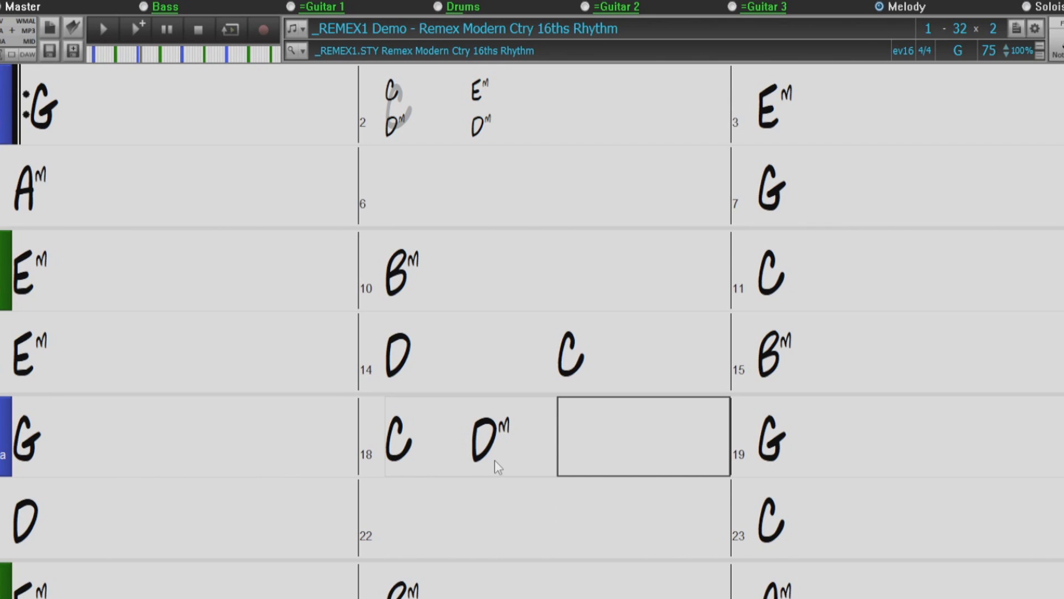
{"action": "left_click", "coordinate": [445, 452]}
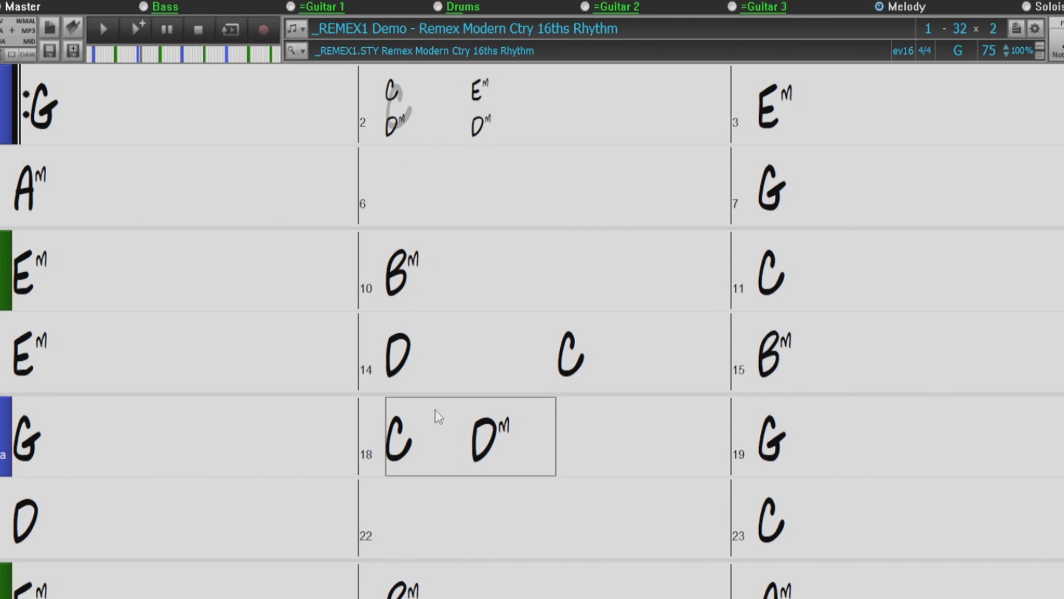
{"action": "type", "text": "("}
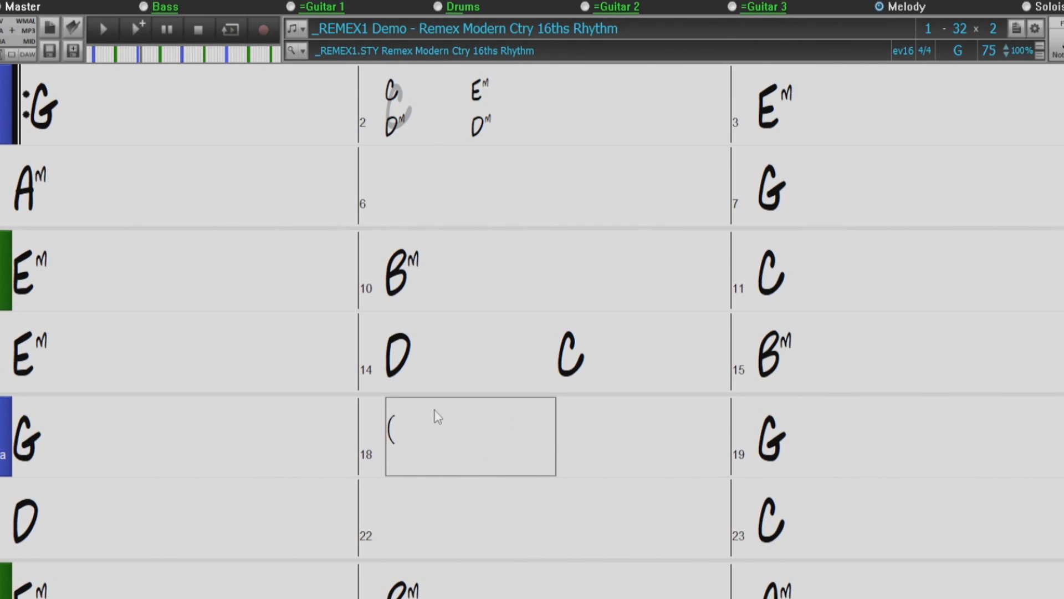
{"action": "type", "text": "C, Dm),"}
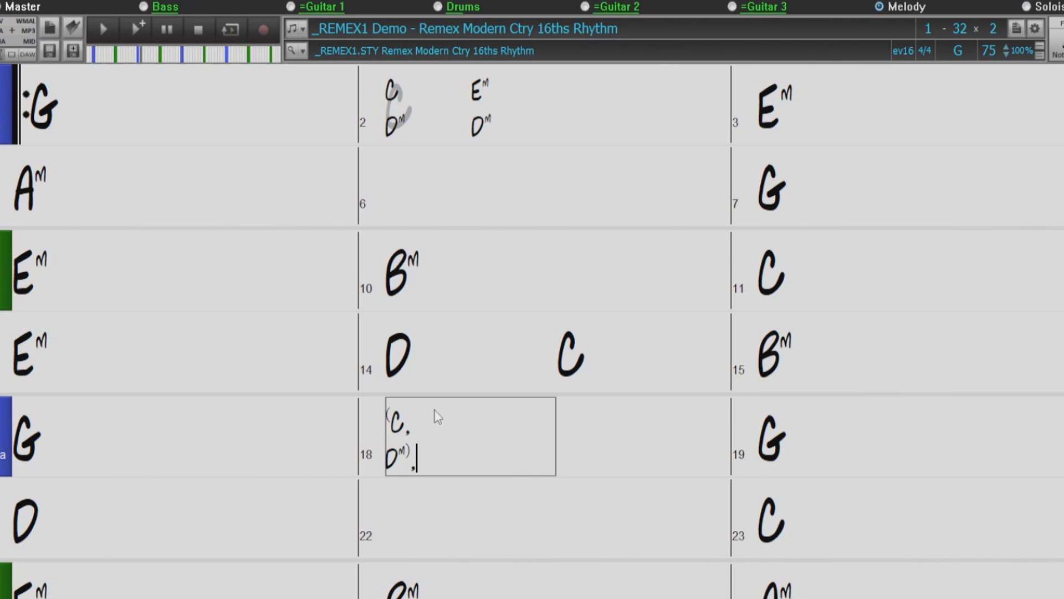
{"action": "type", "text": " ("}
{"action": "type", "text": "Em"}
{"action": "type", "text": ", Dm"}
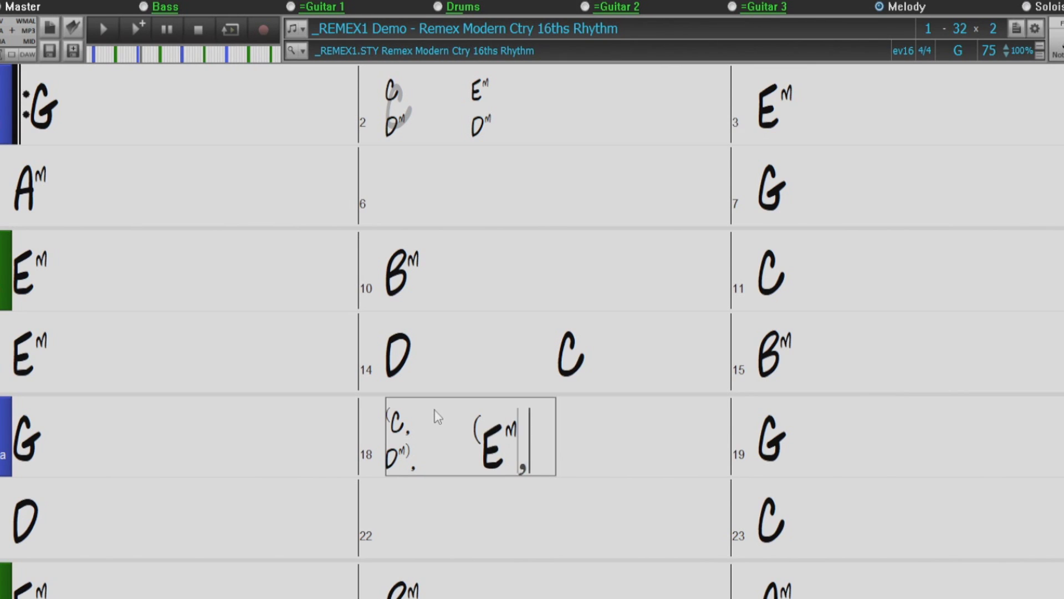
{"action": "type", "text": ")"}
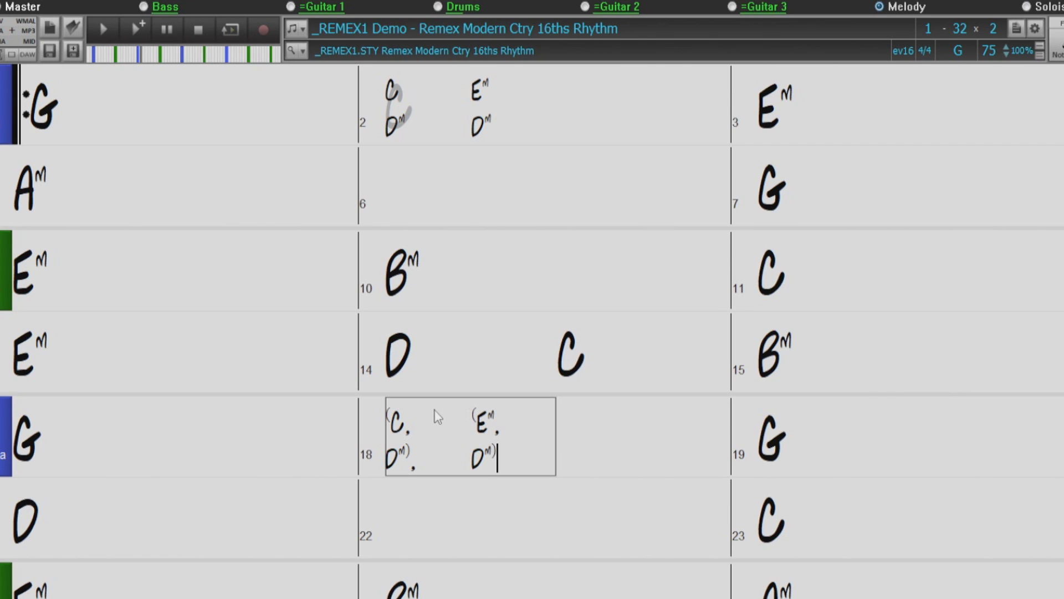
{"action": "left_click", "coordinate": [444, 501]}
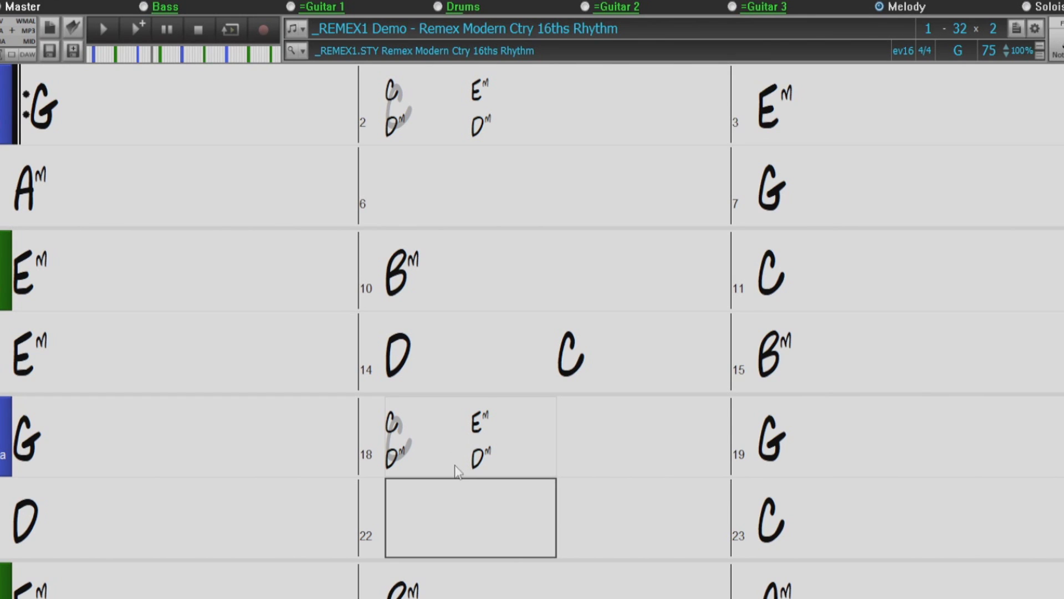
- Retype bar 18 as (C, Dm, Em, F), (G, F, Em, Dm) with C on beat 3
{"action": "left_click", "coordinate": [425, 454]}
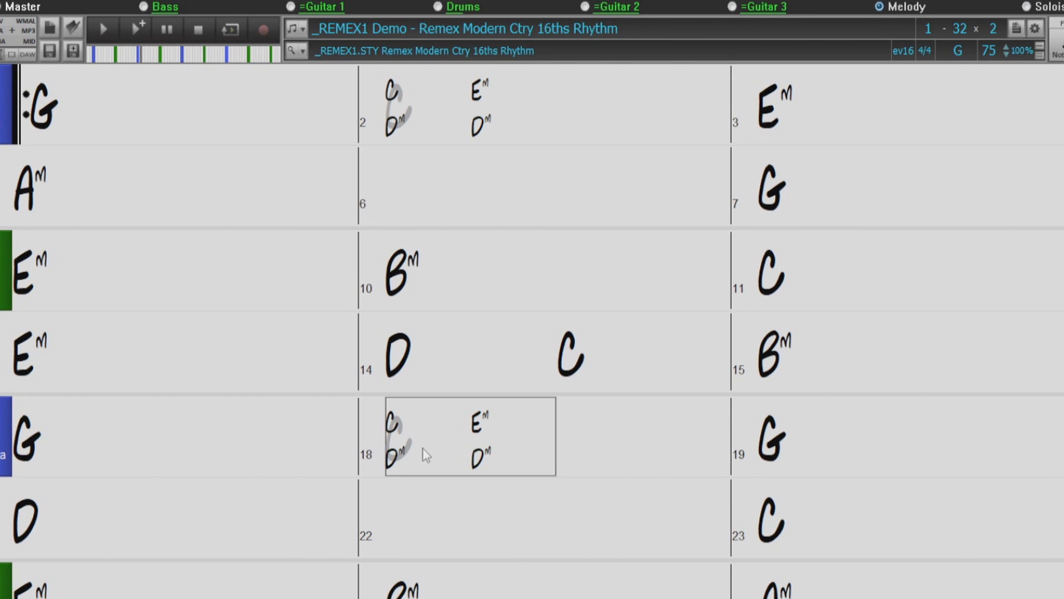
{"action": "type", "text": "(C"}
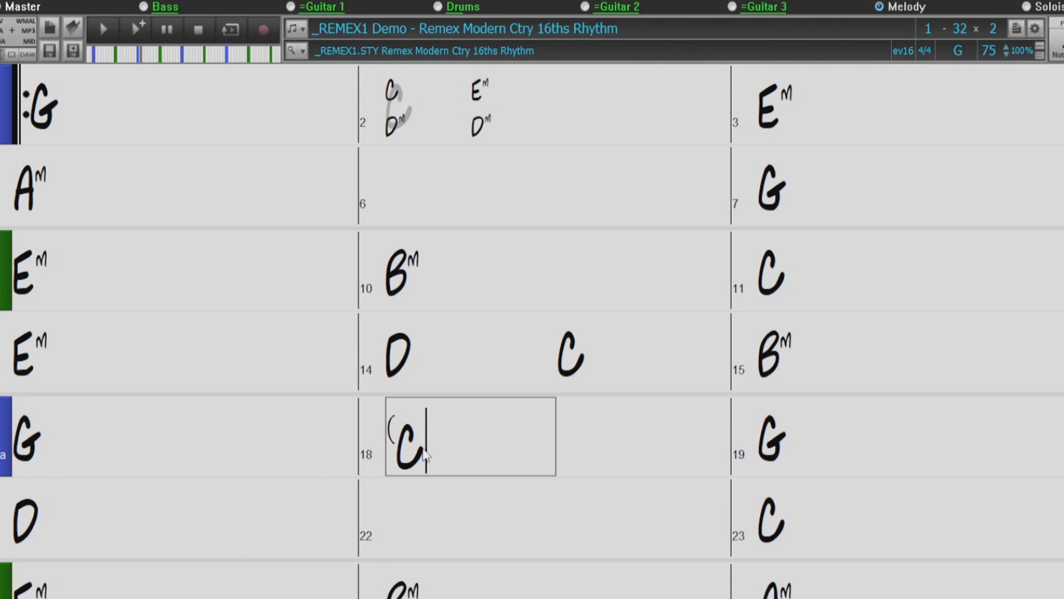
{"action": "type", "text": ", Dm"}
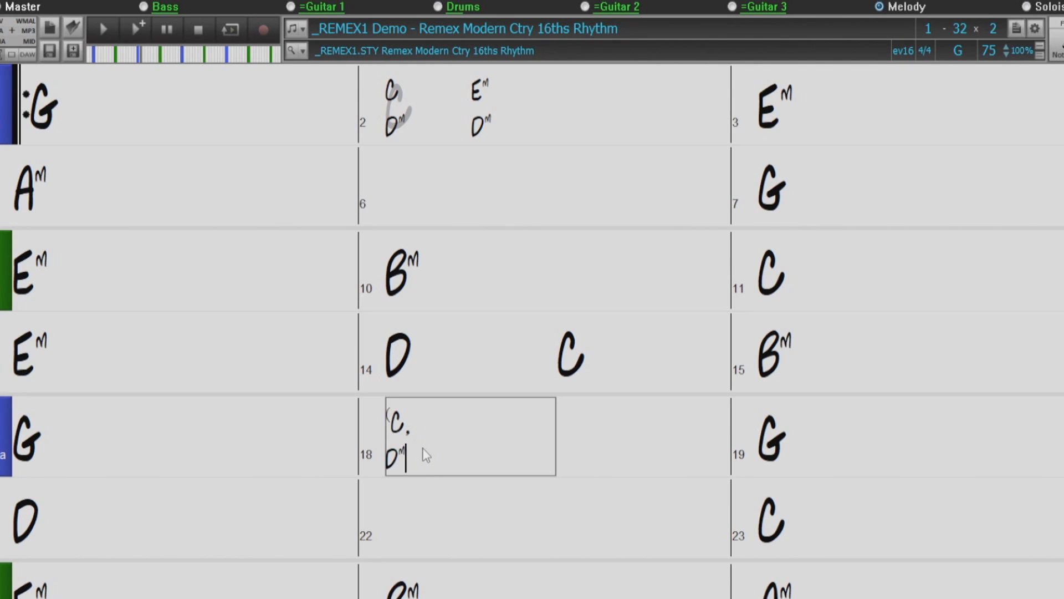
{"action": "type", "text": ", Em, F"}
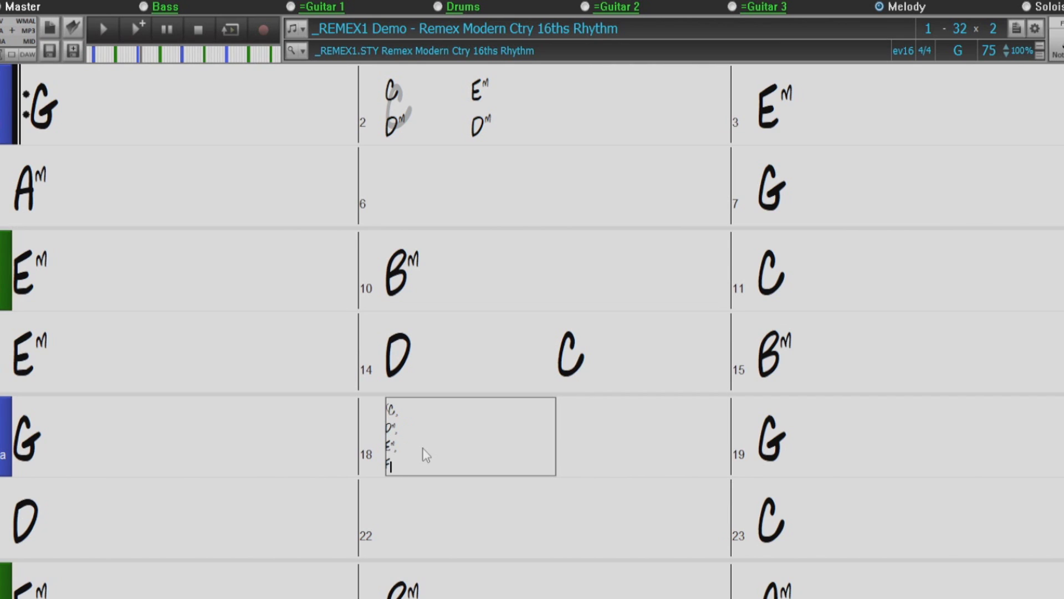
{"action": "type", "text": "),"}
{"action": "type", "text": "(G"}
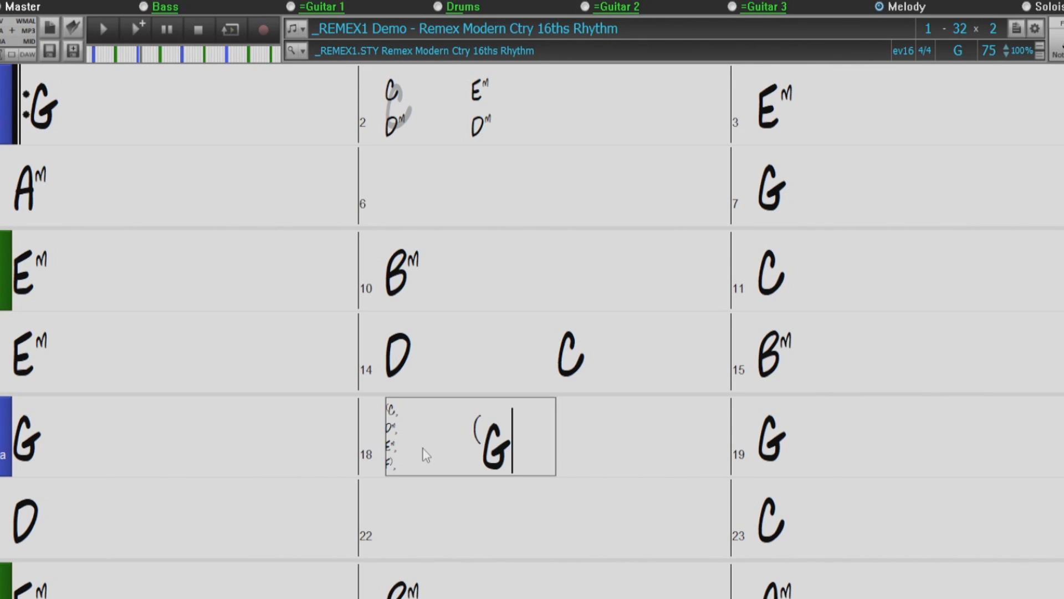
{"action": "type", "text": ", F, E"}
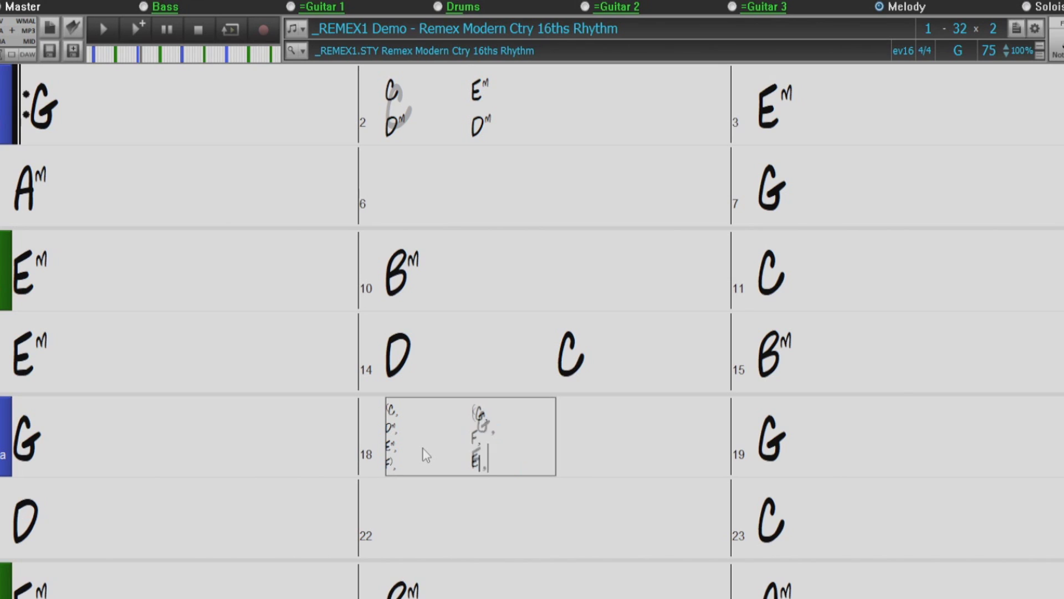
{"action": "type", "text": "m, Dm"}
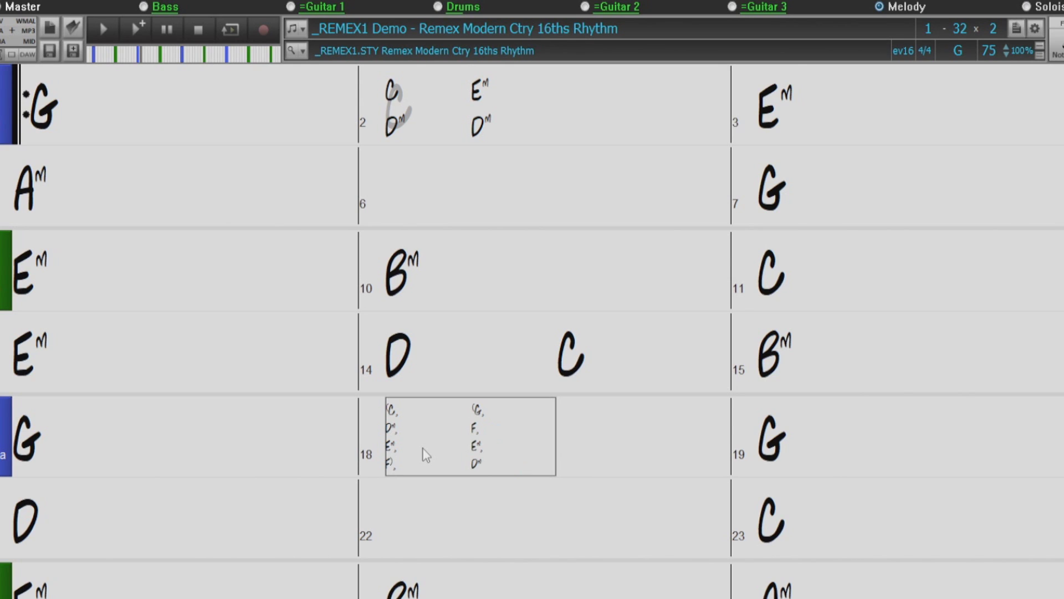
{"action": "type", "text": ")"}
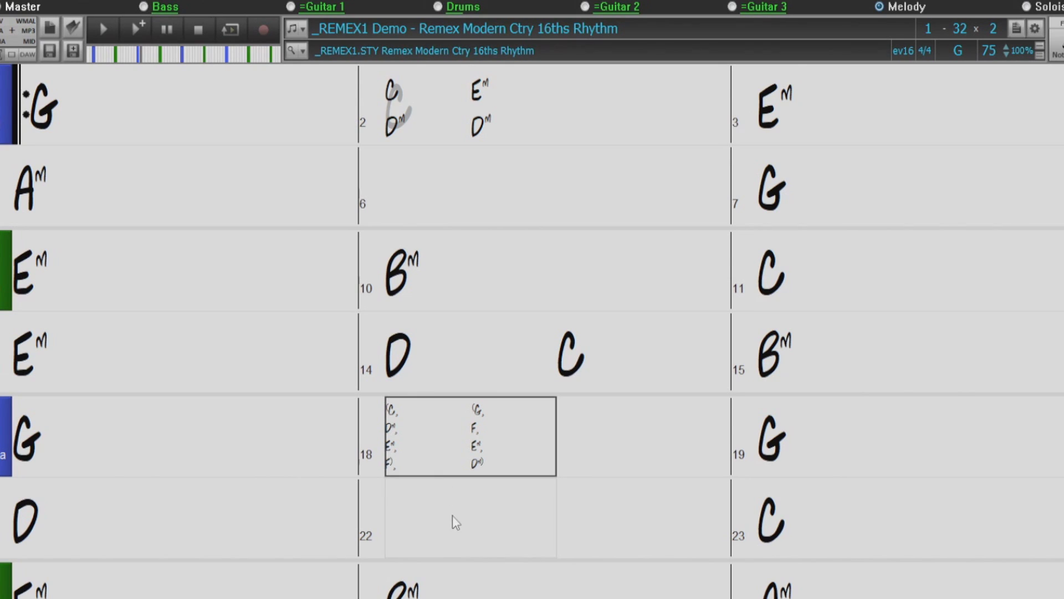
{"action": "left_click", "coordinate": [576, 454]}
{"action": "type", "text": "C"}
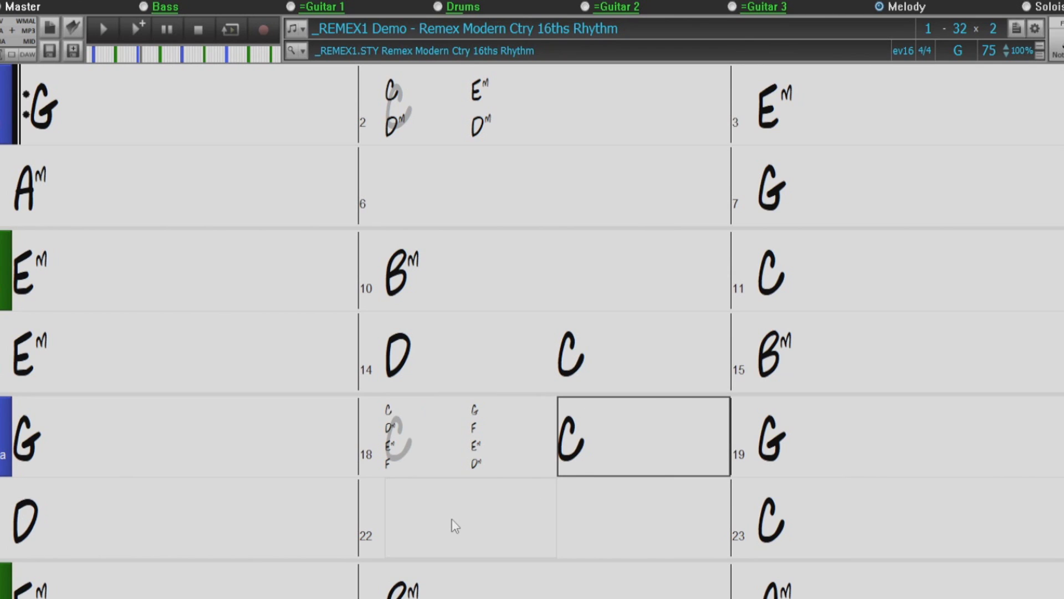
{"action": "key", "text": "Return"}
{"action": "left_click", "coordinate": [455, 524]}
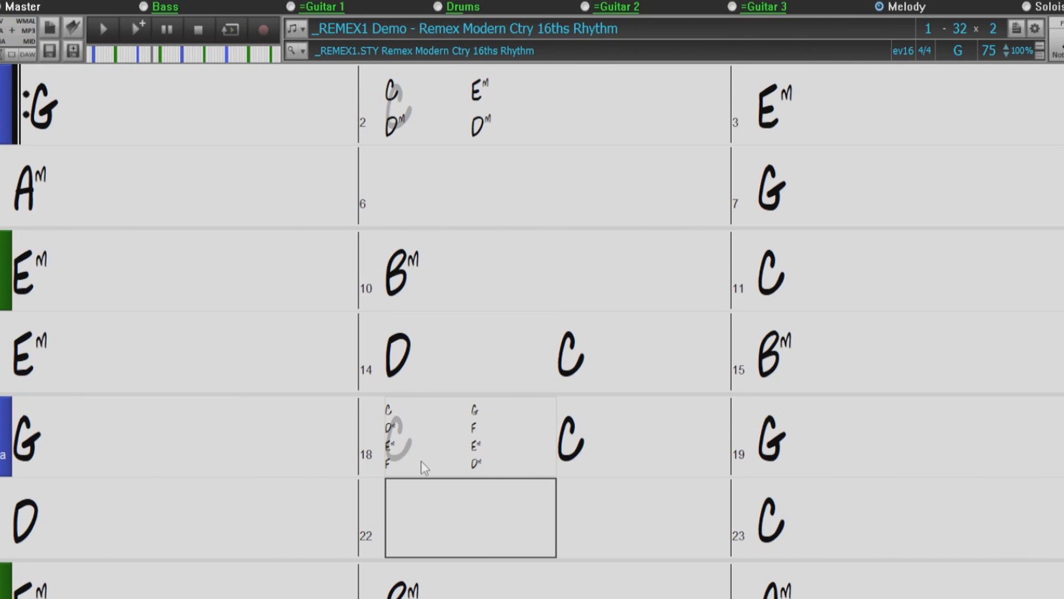
- Start playback from bar 17 with the space key
{"action": "left_click", "coordinate": [92, 451]}
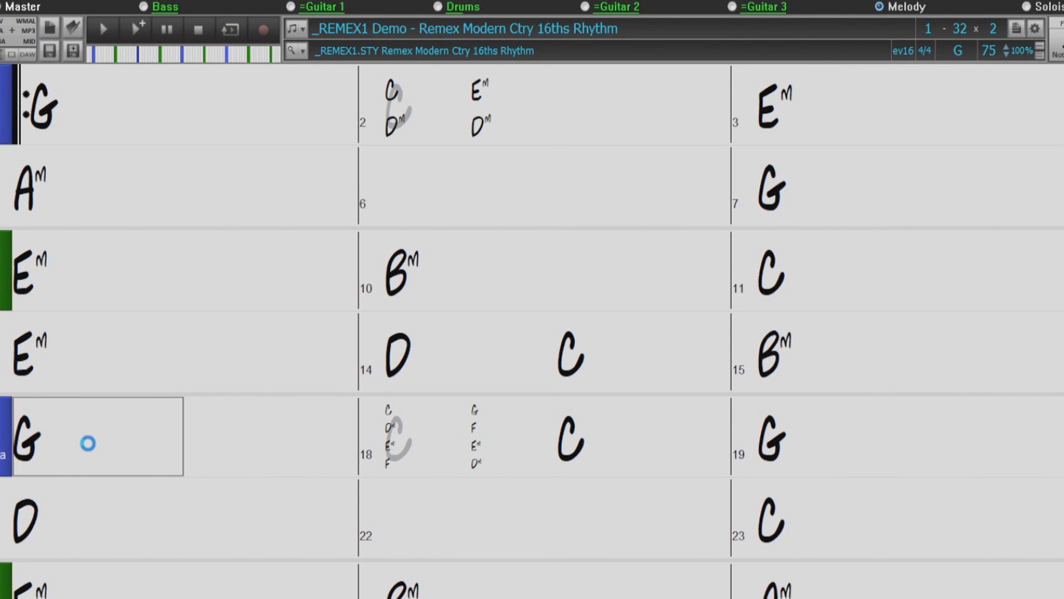
{"action": "key", "text": "space"}
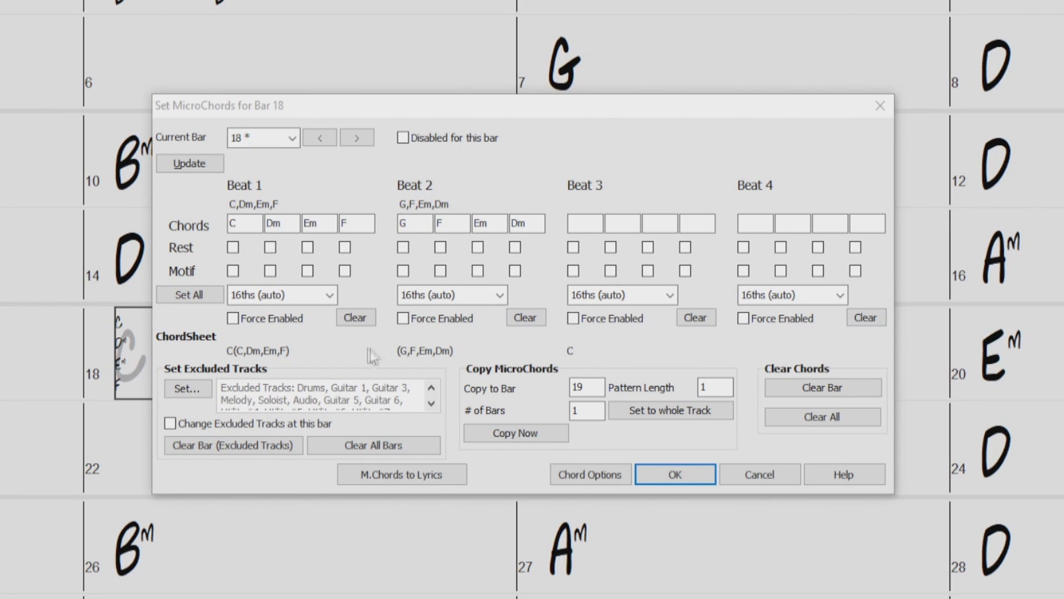
- Switch the Set MicroChords dialog to bar 5
{"action": "left_click", "coordinate": [295, 139]}
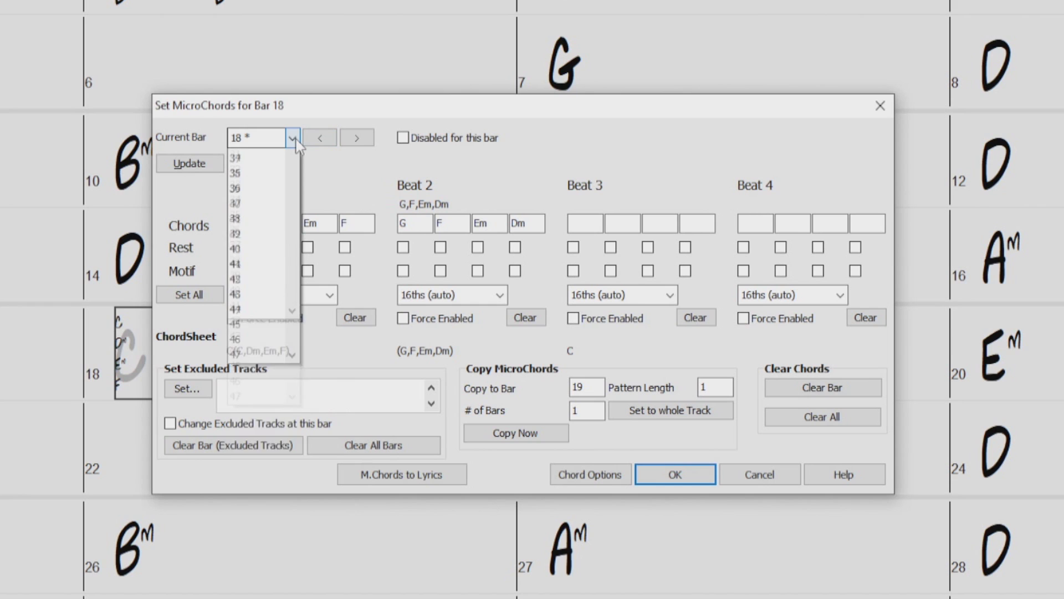
{"action": "scroll", "coordinate": [291, 221], "scroll_direction": "up", "scroll_amount": 6}
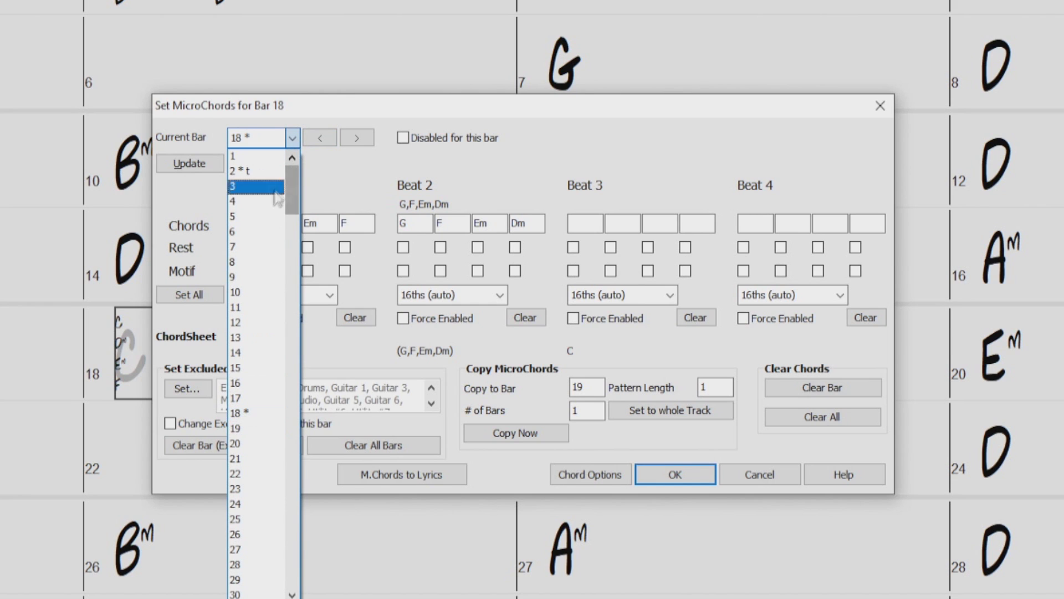
{"action": "left_click", "coordinate": [258, 218]}
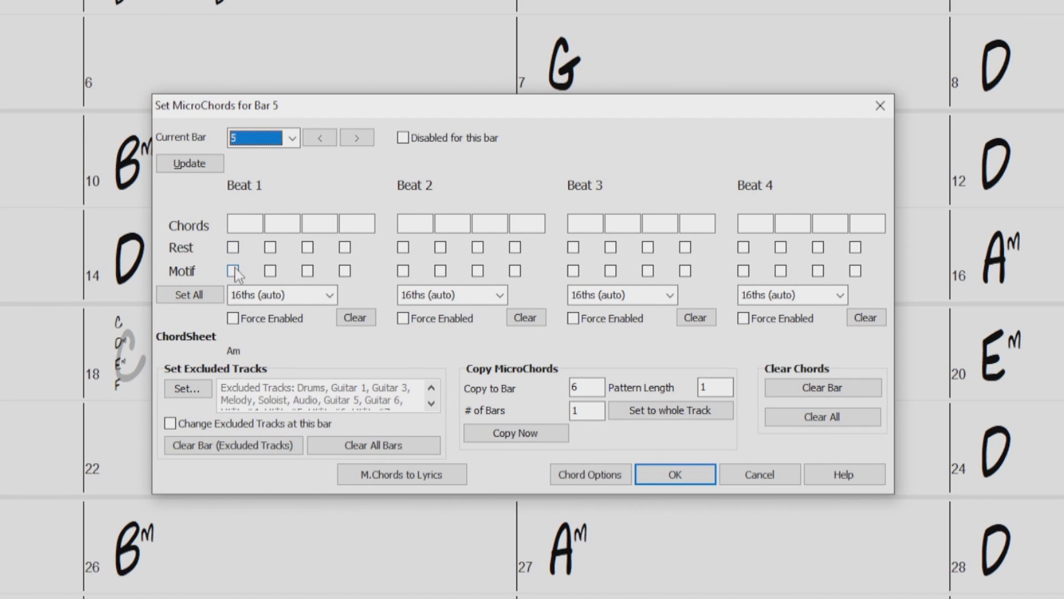
- Put motifs on beat 1, beat 2's third and beat 4's first sixteenths; rest the other beat 1–2 sixteenths
{"action": "left_click", "coordinate": [233, 272]}
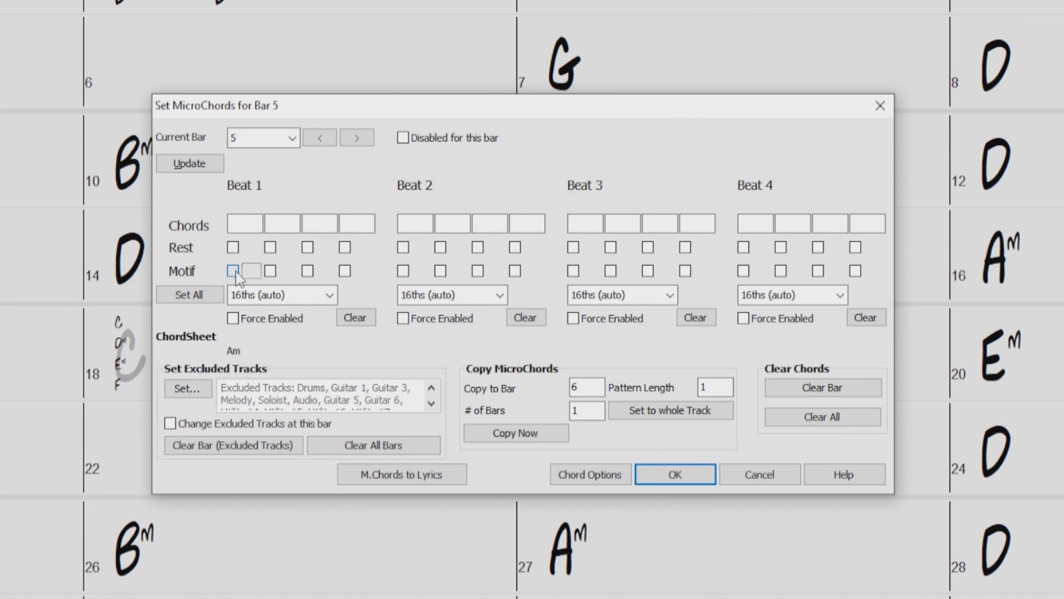
{"action": "left_click", "coordinate": [478, 271]}
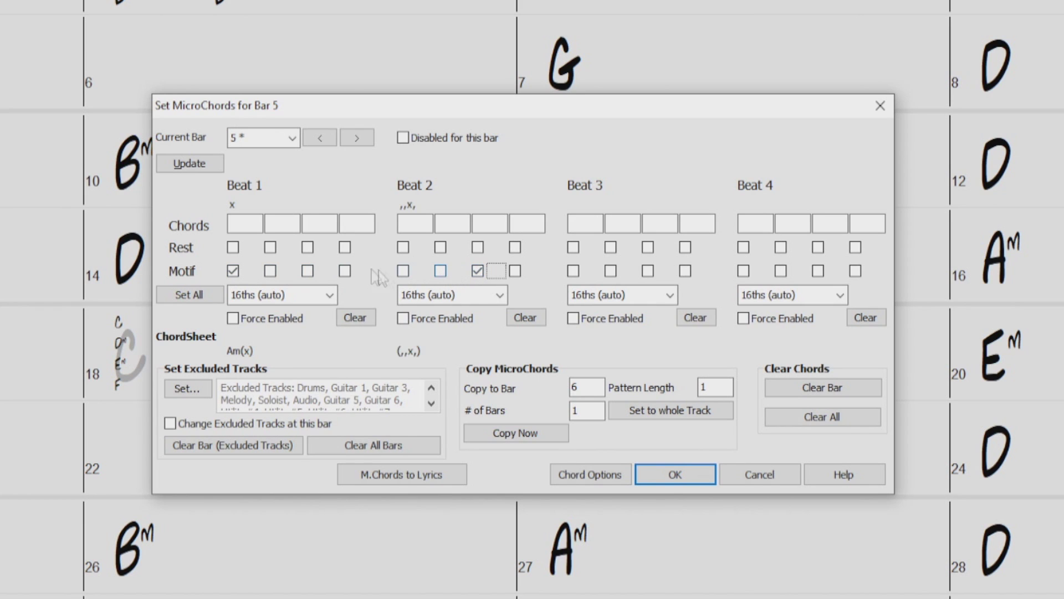
{"action": "left_click", "coordinate": [270, 247]}
{"action": "left_click", "coordinate": [307, 248]}
{"action": "left_click", "coordinate": [345, 247]}
{"action": "left_click", "coordinate": [403, 247]}
{"action": "left_click", "coordinate": [440, 247]}
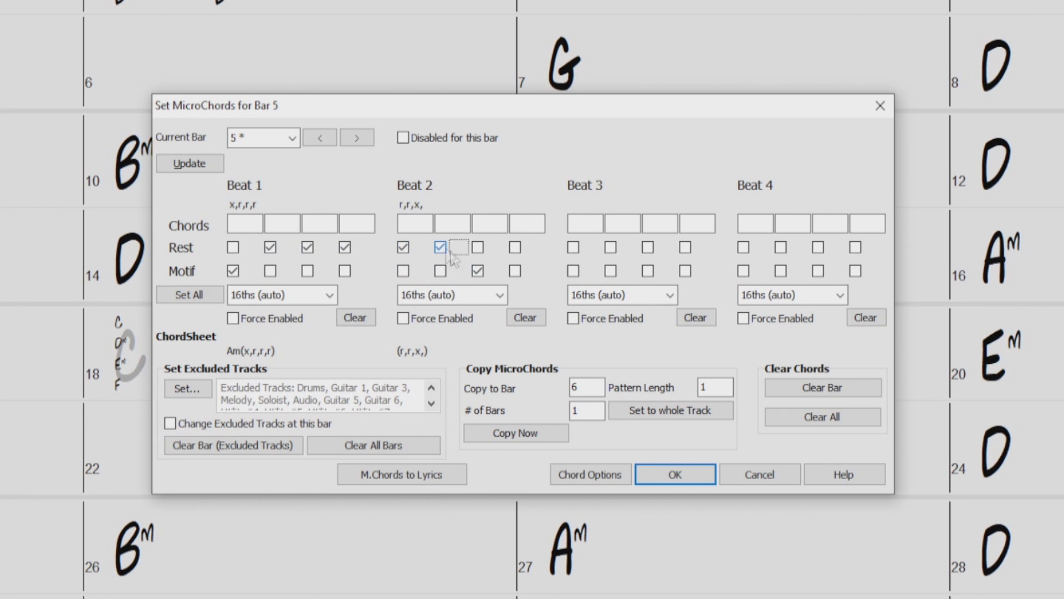
{"action": "left_click", "coordinate": [744, 272]}
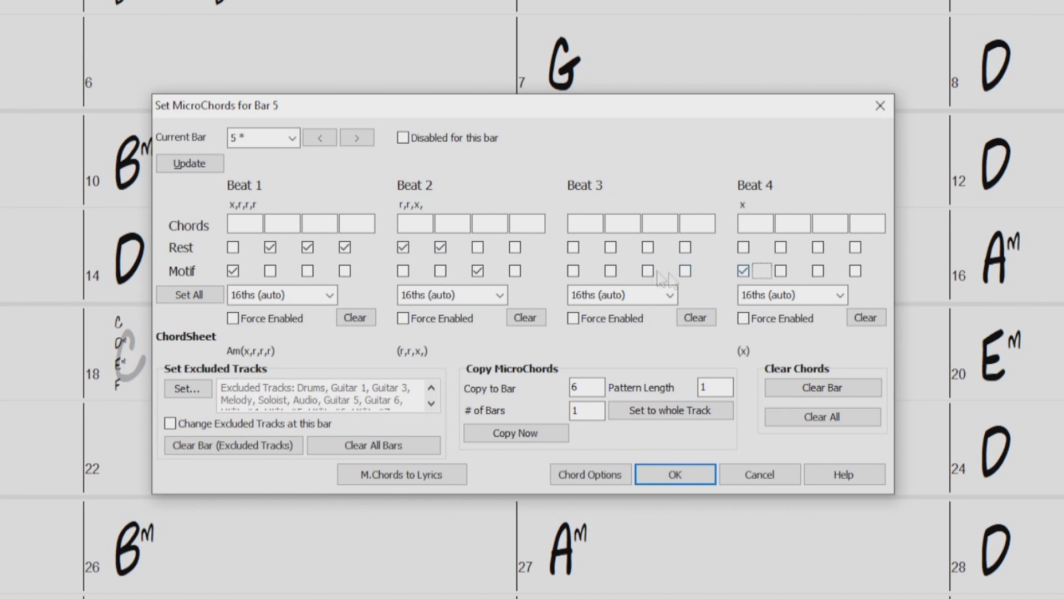
{"action": "left_click", "coordinate": [516, 247]}
- Mark all four sixteenths of beat 3 and beat 4's last three sixteenths as rests
{"action": "left_click", "coordinate": [573, 248]}
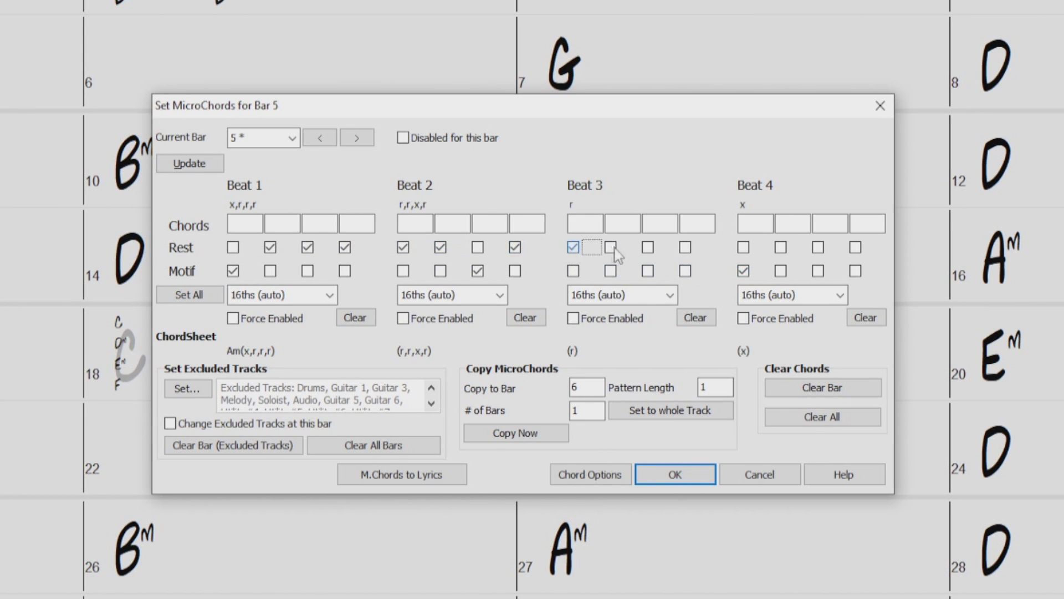
{"action": "left_click", "coordinate": [611, 248]}
{"action": "left_click", "coordinate": [648, 247]}
{"action": "left_click", "coordinate": [685, 247]}
{"action": "left_click", "coordinate": [780, 247]}
{"action": "left_click", "coordinate": [819, 247]}
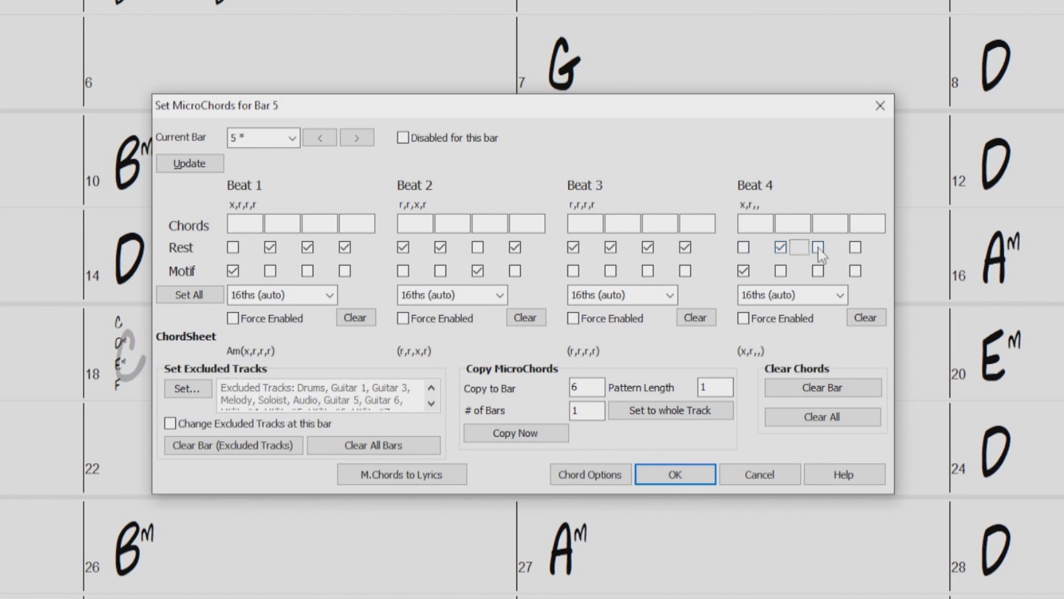
{"action": "left_click", "coordinate": [856, 247]}
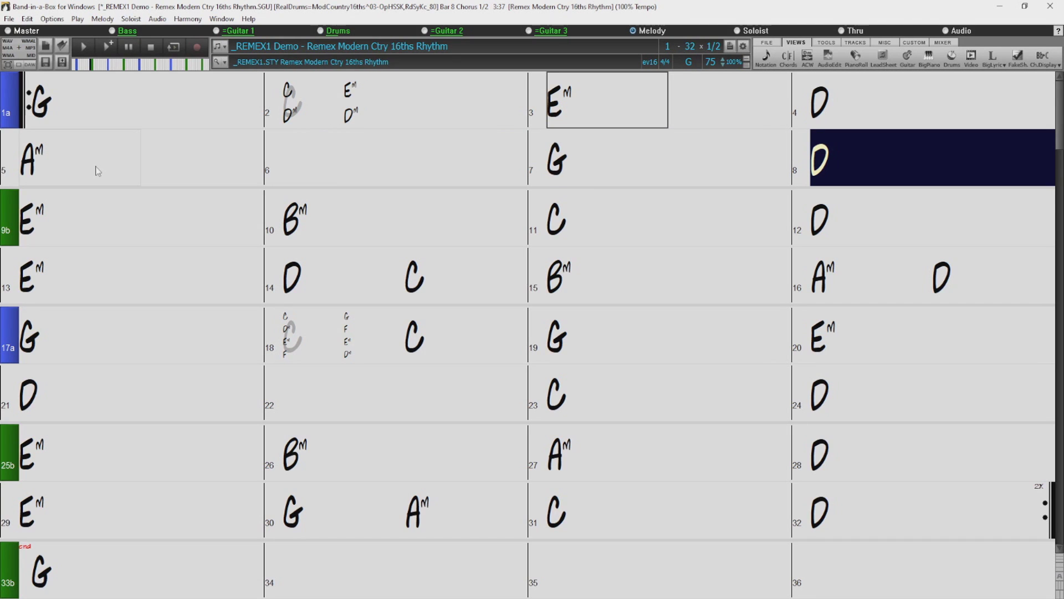
- Stop the song playback
{"action": "left_click", "coordinate": [153, 44]}
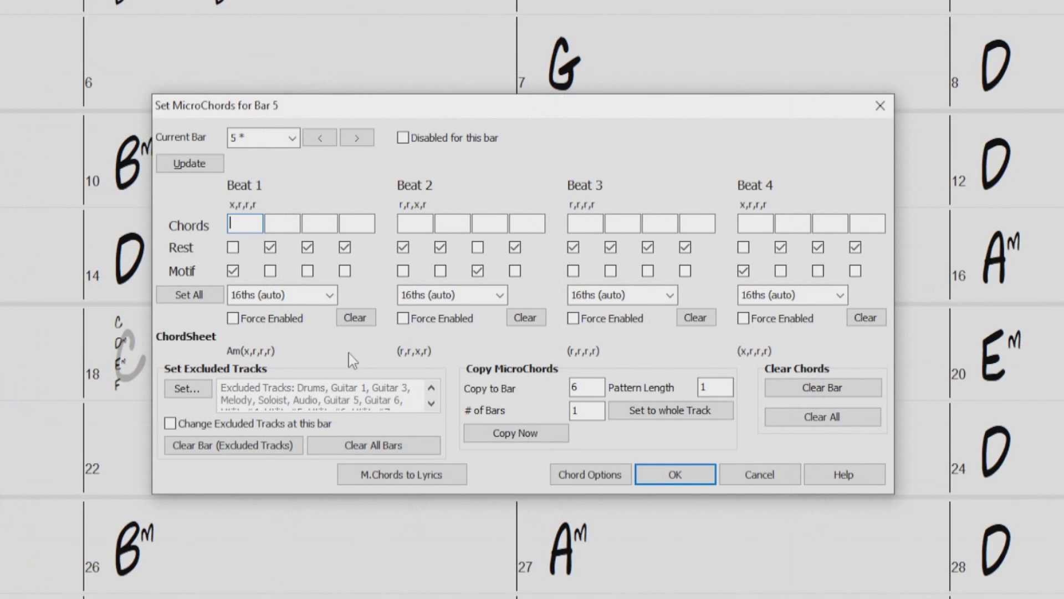
- Clear Beat 4's Rest boxes 2–4 so beat 4 is a single hit, and close the dialog
{"action": "left_click", "coordinate": [781, 248]}
{"action": "left_click", "coordinate": [818, 247]}
{"action": "left_click", "coordinate": [856, 247]}
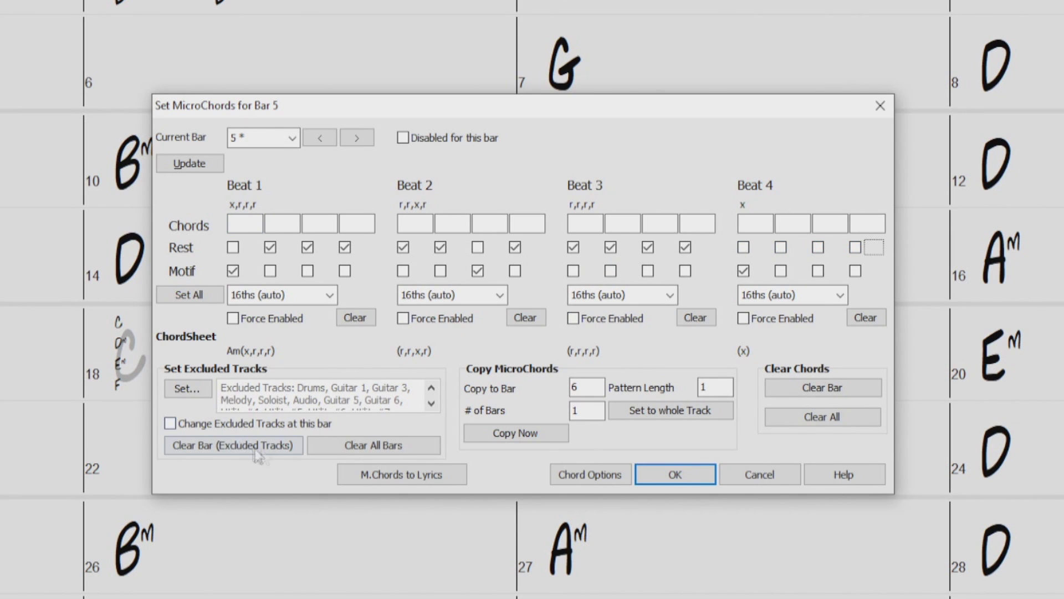
{"action": "left_click", "coordinate": [227, 450]}
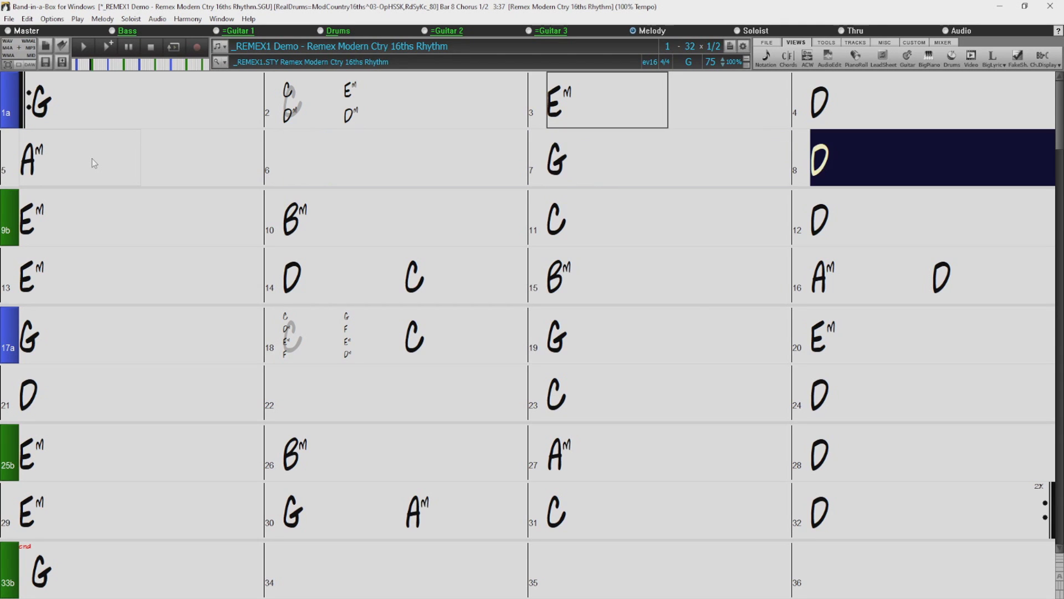
- Write bar 5's MicroChord motifs into its bar lyrics and close the dialog
{"action": "double_click", "coordinate": [92, 159]}
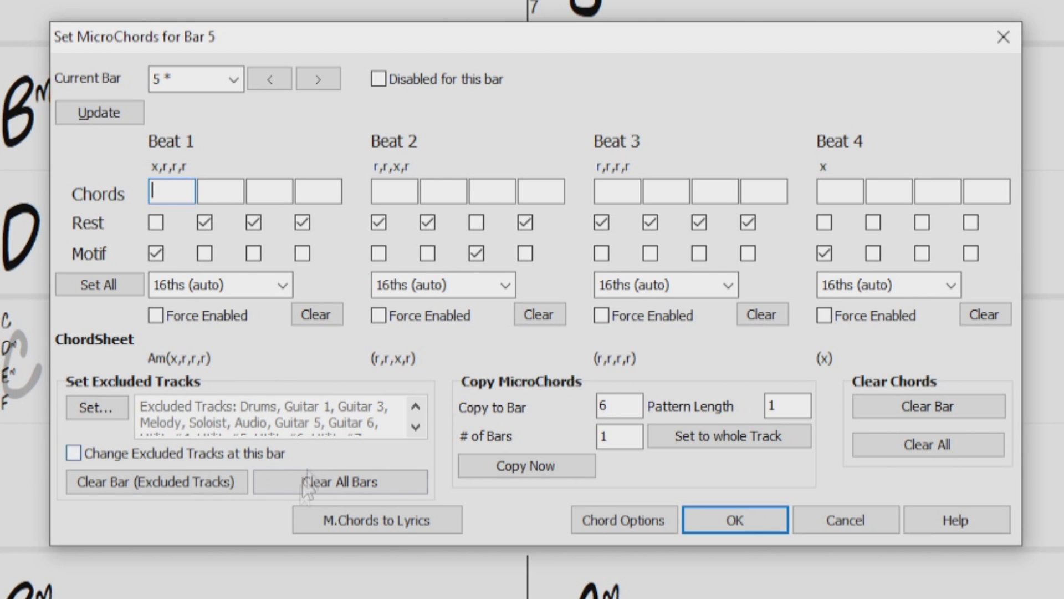
{"action": "left_click", "coordinate": [388, 522]}
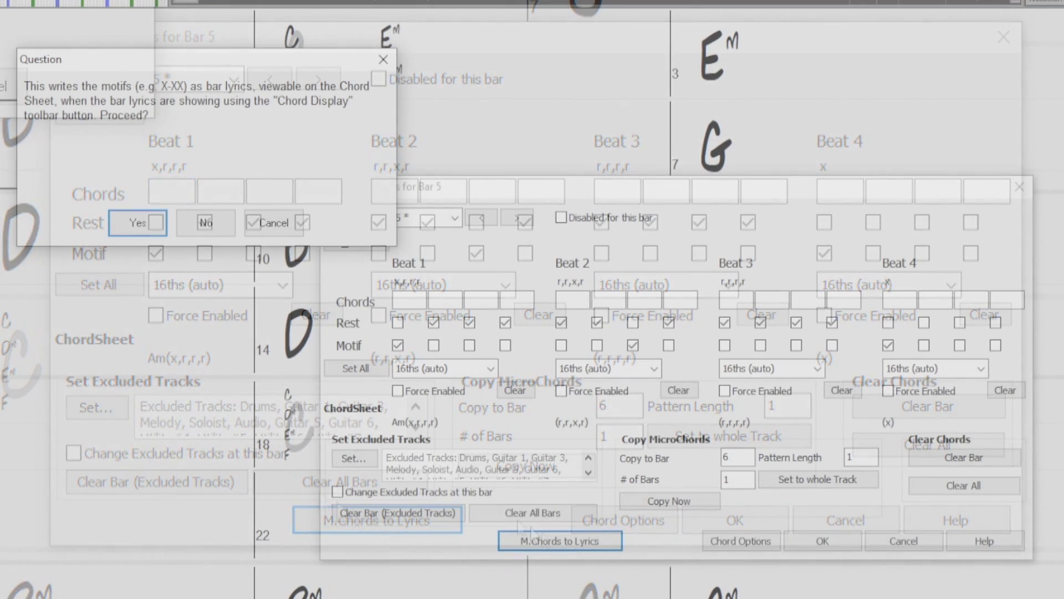
{"action": "left_click", "coordinate": [147, 229]}
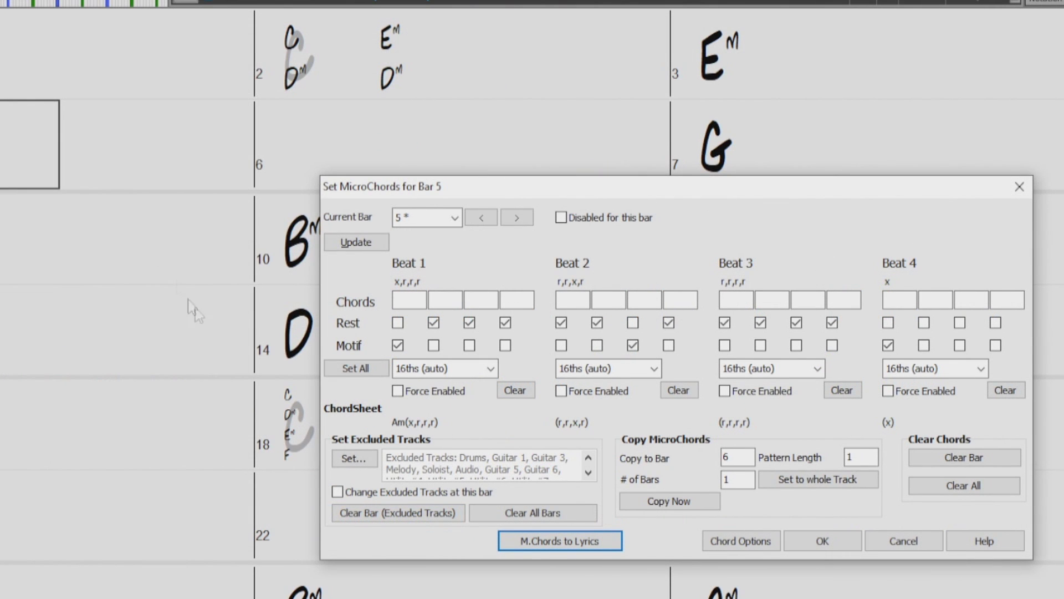
{"action": "left_click", "coordinate": [822, 540]}
- Show the Bar Lyrics layer on the chord sheet
{"action": "left_click", "coordinate": [820, 542]}
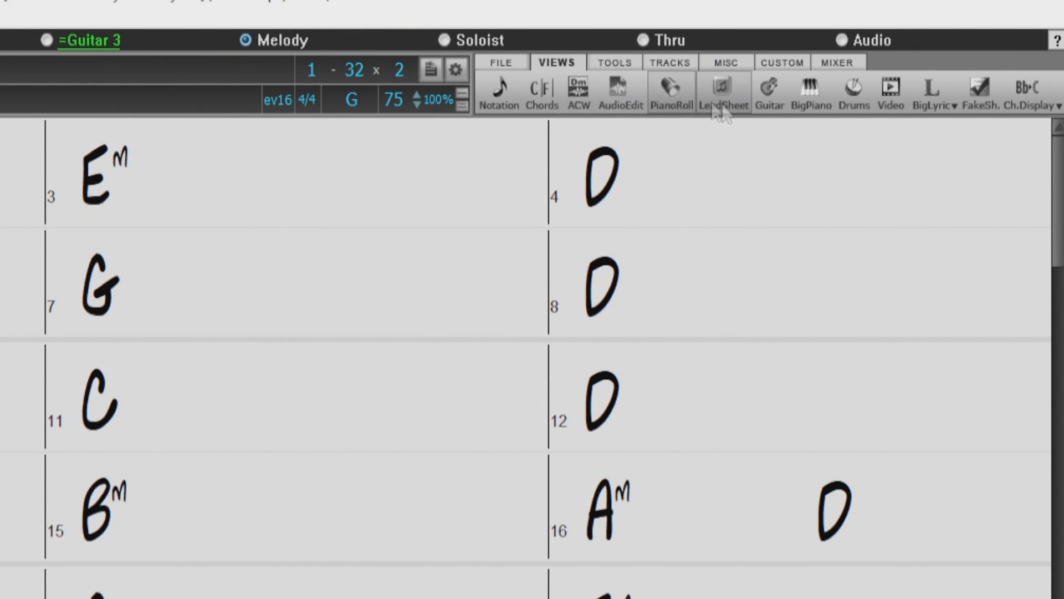
{"action": "left_click", "coordinate": [1049, 102]}
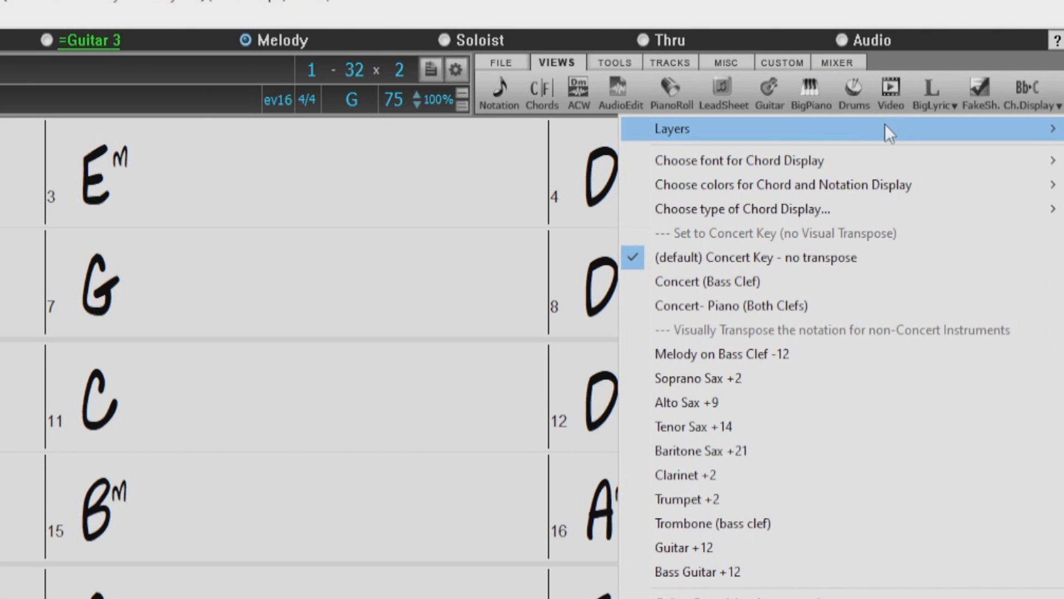
{"action": "mouse_move", "coordinate": [887, 130]}
{"action": "left_click", "coordinate": [364, 175]}
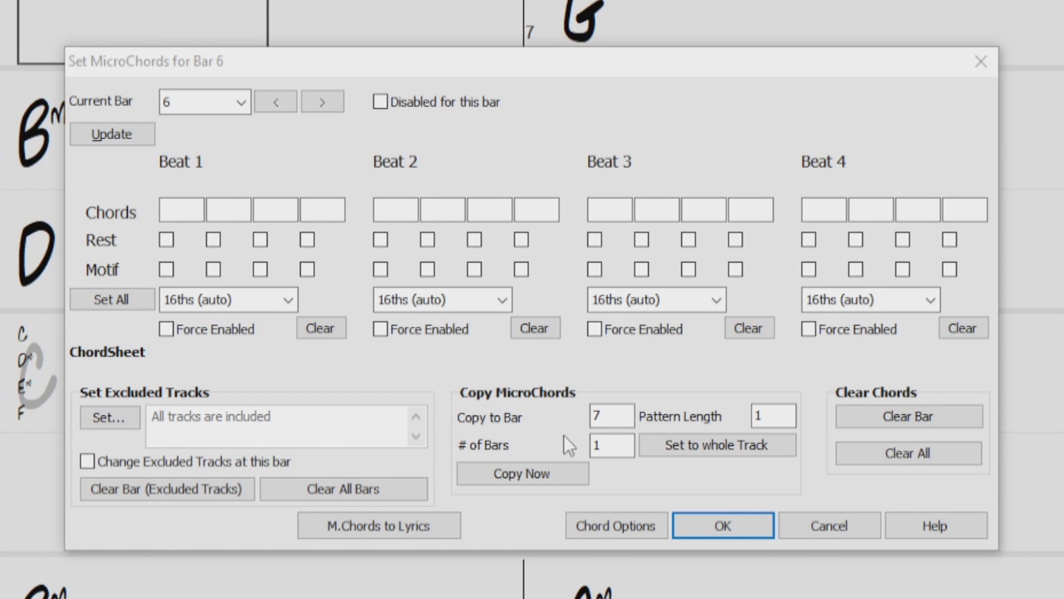
- Select bar 2 (C,Dm / Em,Dm), copy its MicroChords to bar 13, and close
{"action": "left_click", "coordinate": [241, 102]}
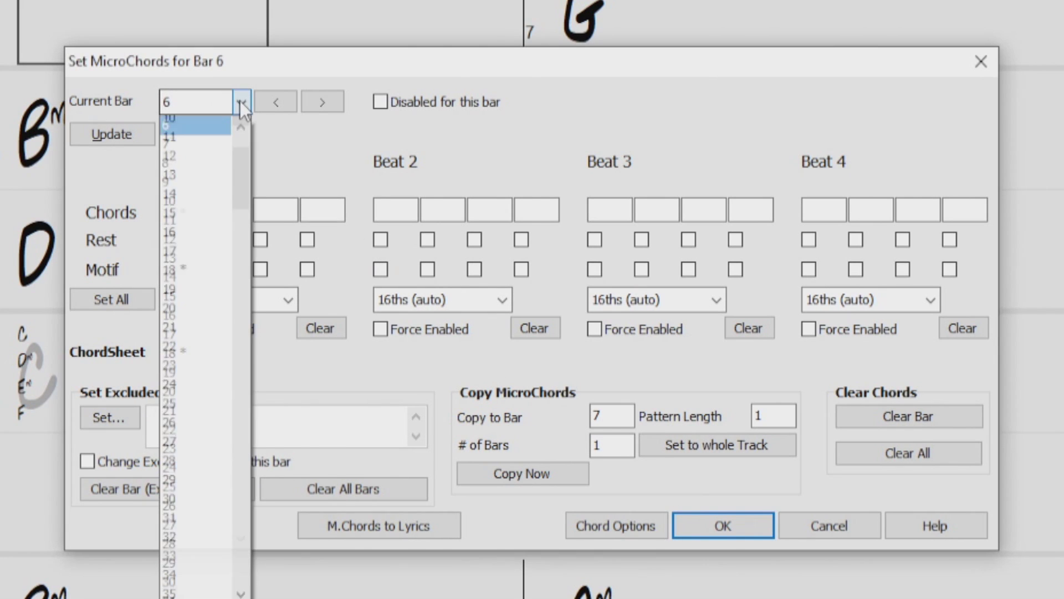
{"action": "left_click_drag", "start_coordinate": [242, 173], "coordinate": [248, 161]}
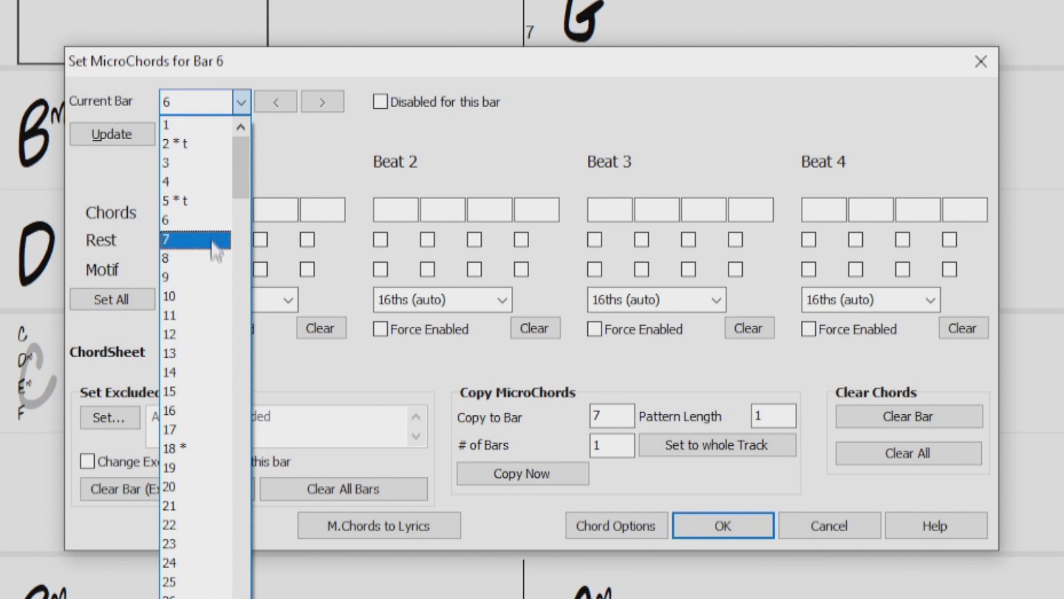
{"action": "left_click", "coordinate": [209, 144]}
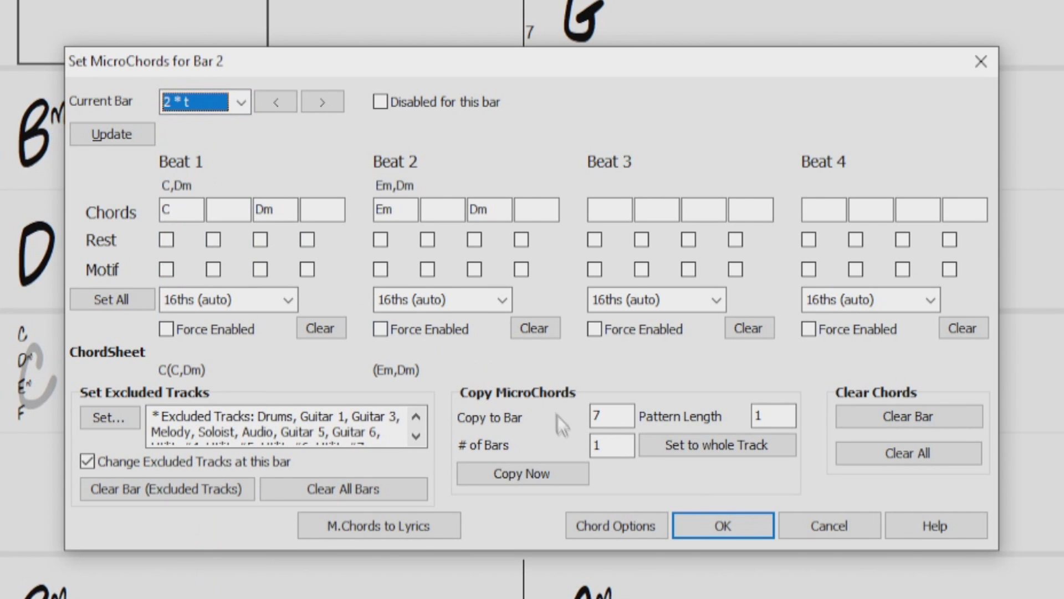
{"action": "left_click", "coordinate": [607, 415]}
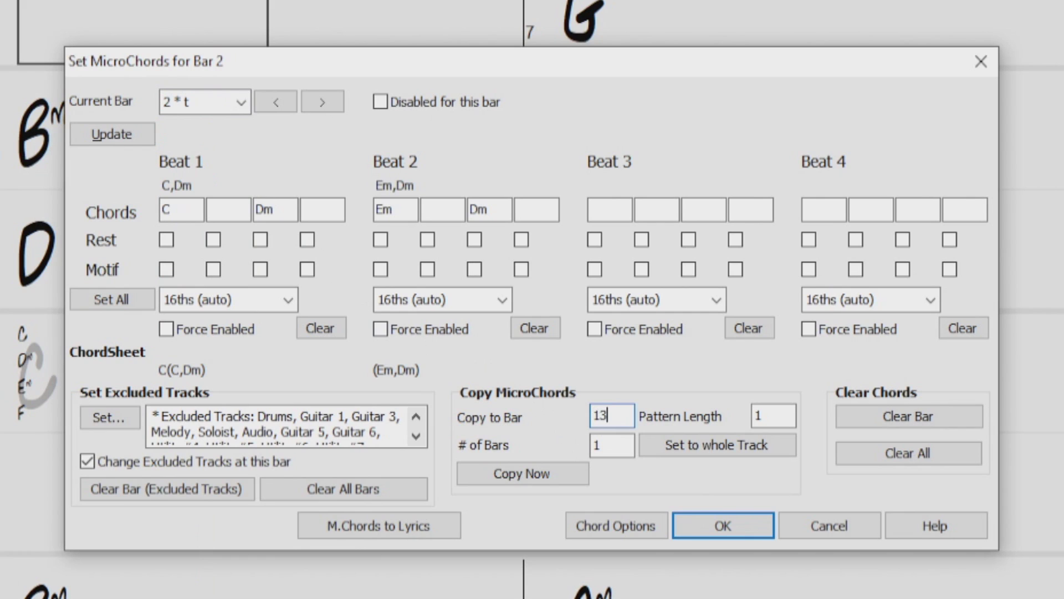
{"action": "type", "text": "13"}
{"action": "left_click", "coordinate": [525, 473]}
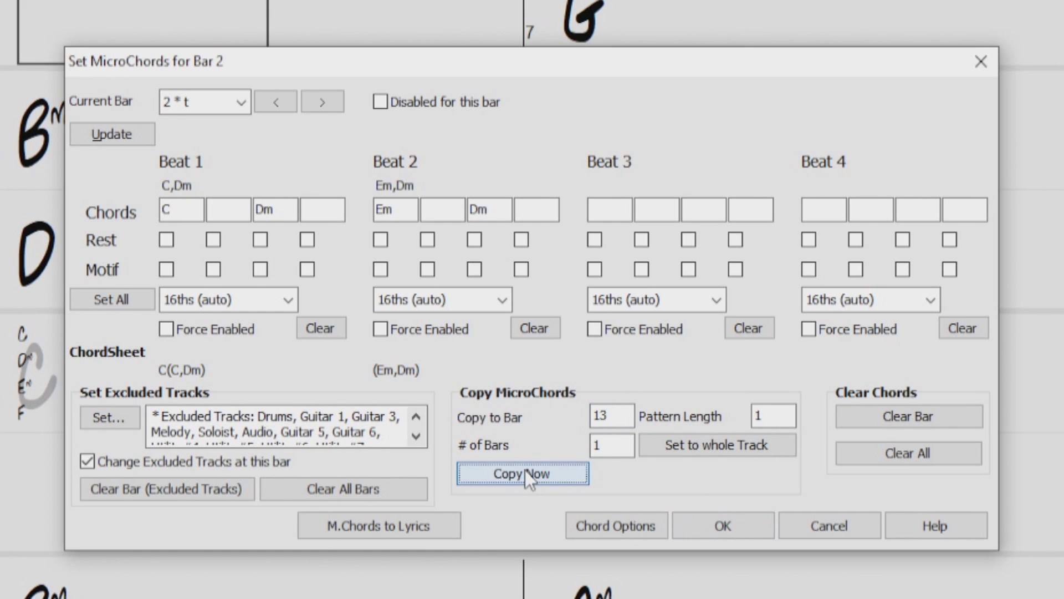
{"action": "left_click", "coordinate": [715, 528]}
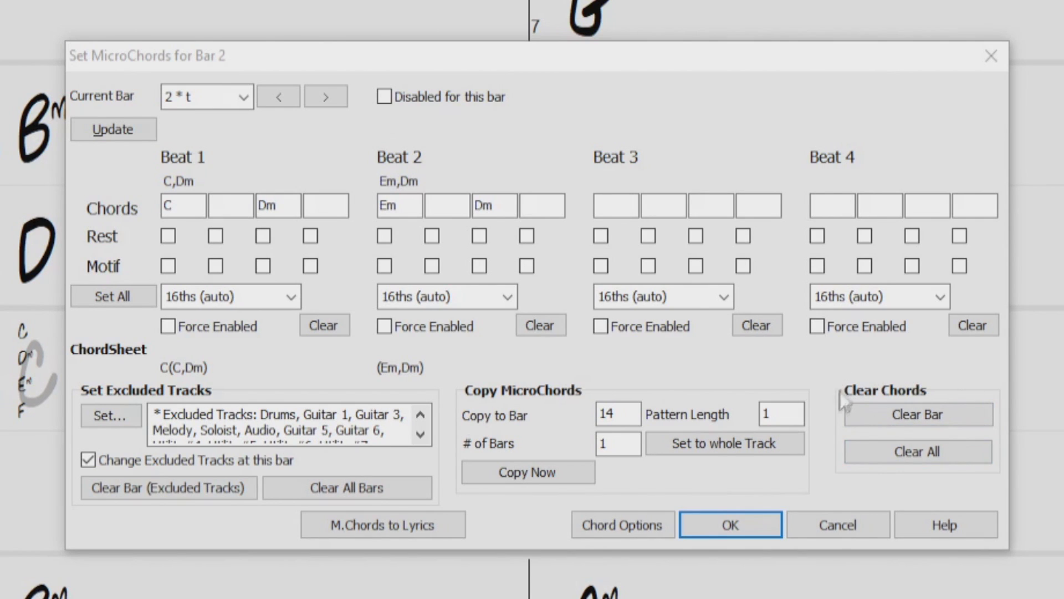
- Clear bar 2, then erase MicroChords from all bars and close the dialog
{"action": "left_click", "coordinate": [907, 417]}
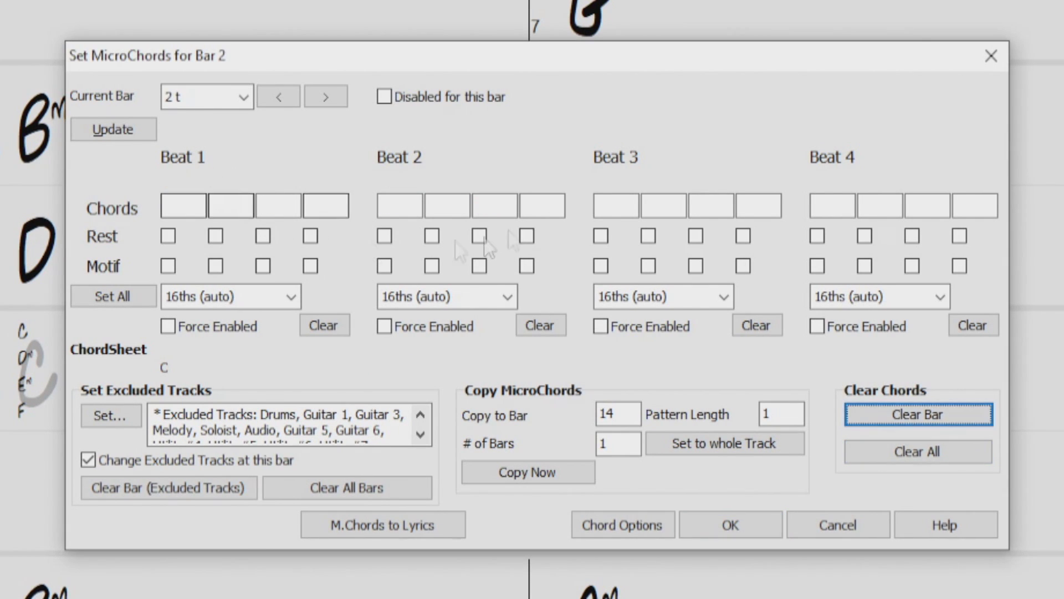
{"action": "left_click", "coordinate": [918, 448]}
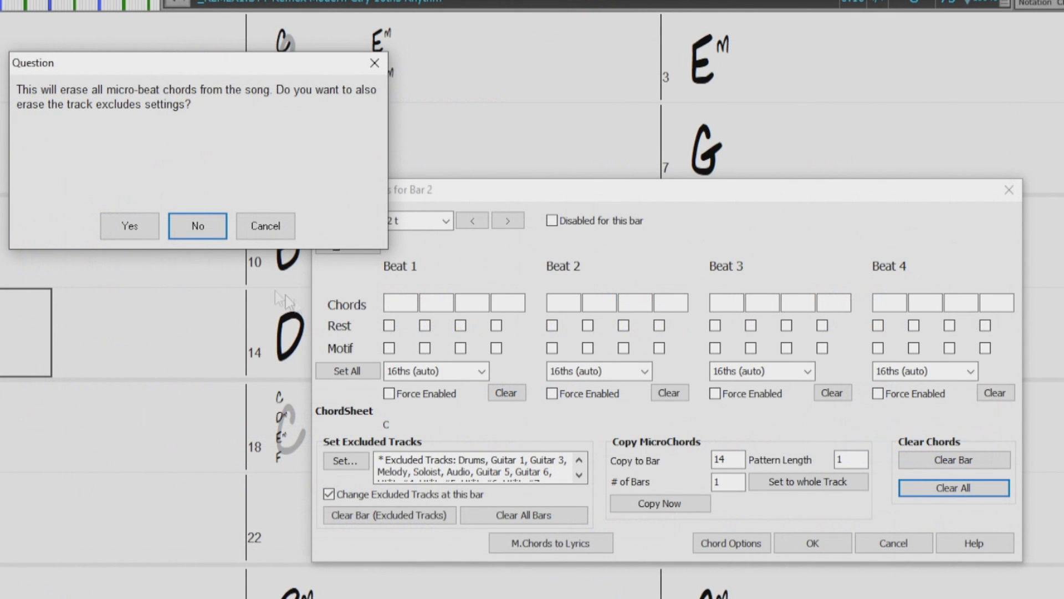
{"action": "left_click", "coordinate": [145, 231]}
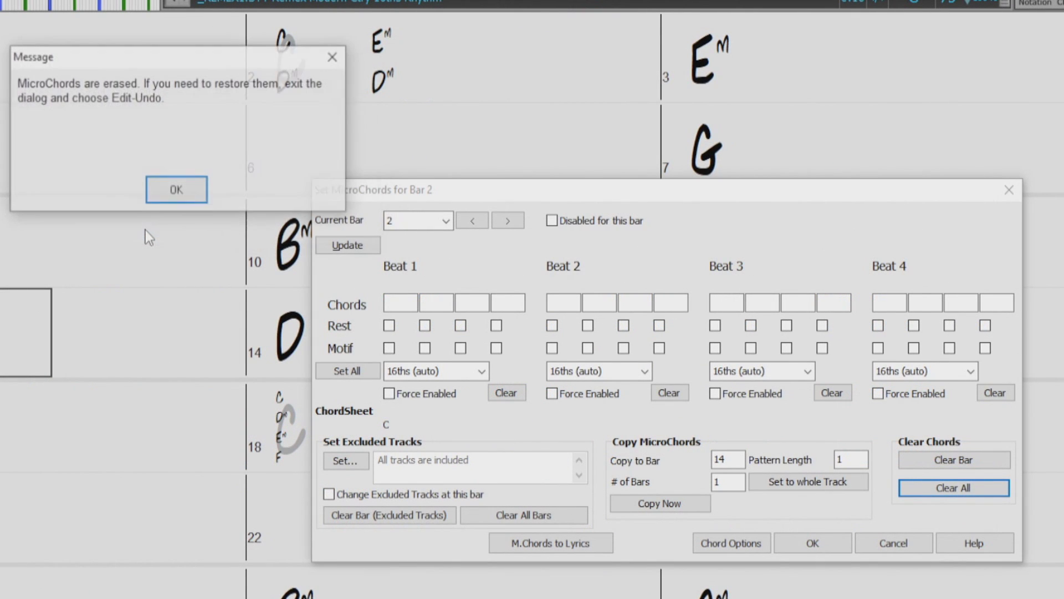
{"action": "left_click", "coordinate": [175, 190]}
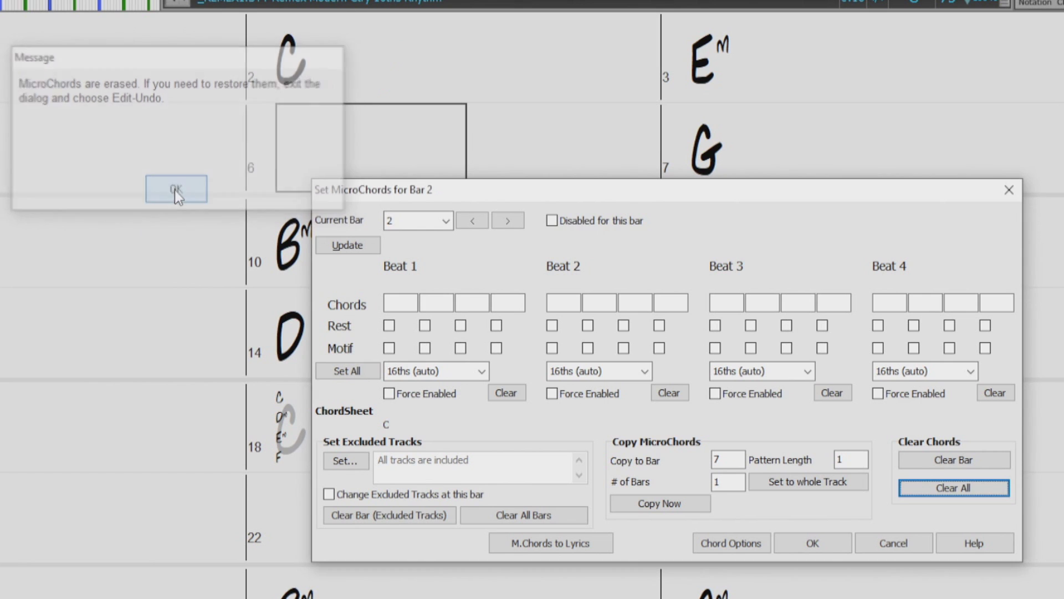
{"action": "left_click", "coordinate": [842, 541]}
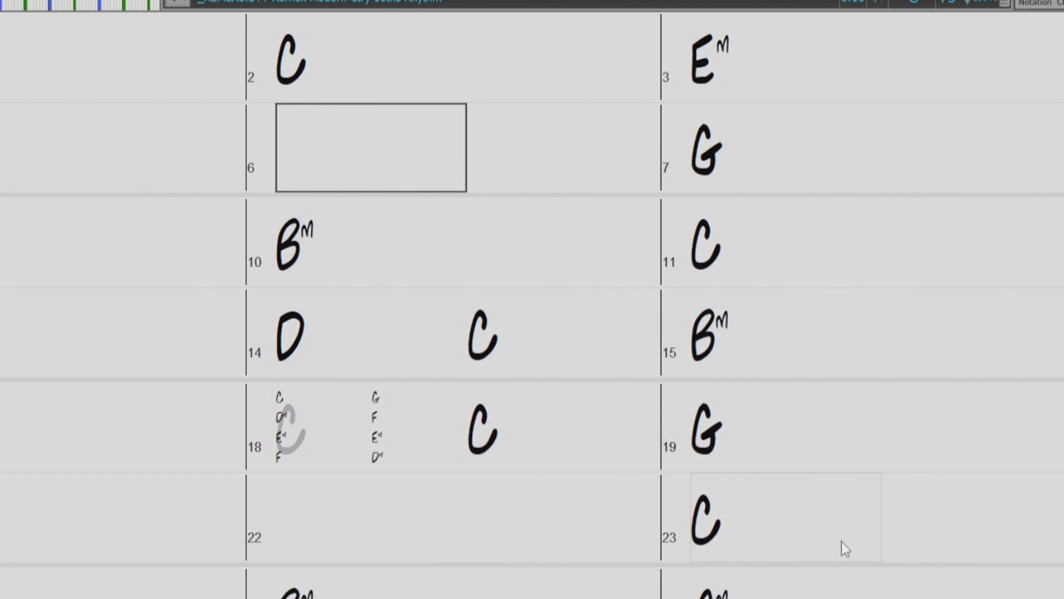
- Undo the MicroChords erase with Edit > Undo
{"action": "left_click", "coordinate": [681, 570]}
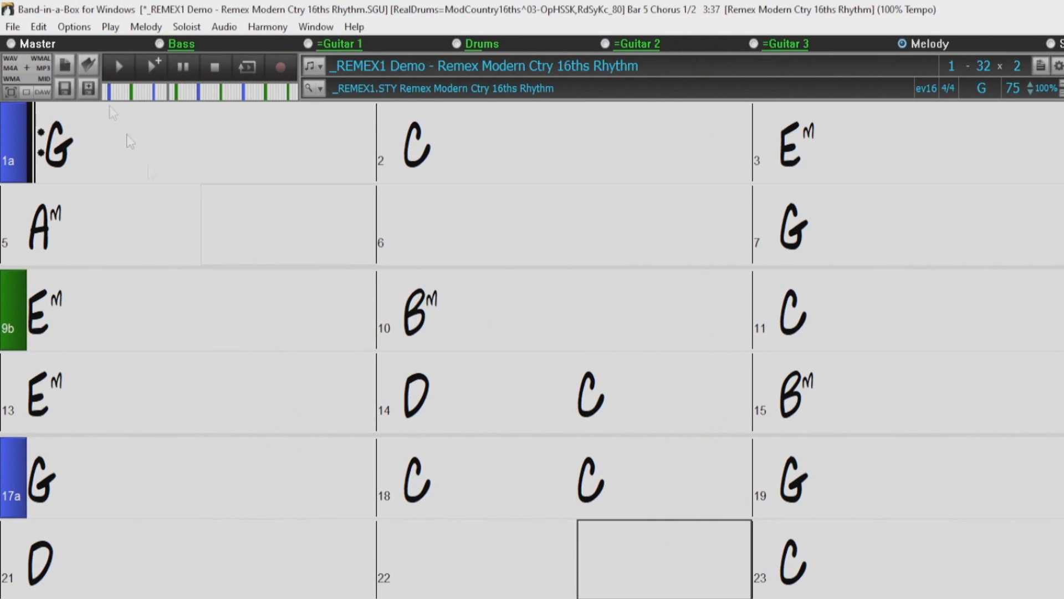
{"action": "left_click", "coordinate": [44, 27]}
{"action": "mouse_move", "coordinate": [61, 32]}
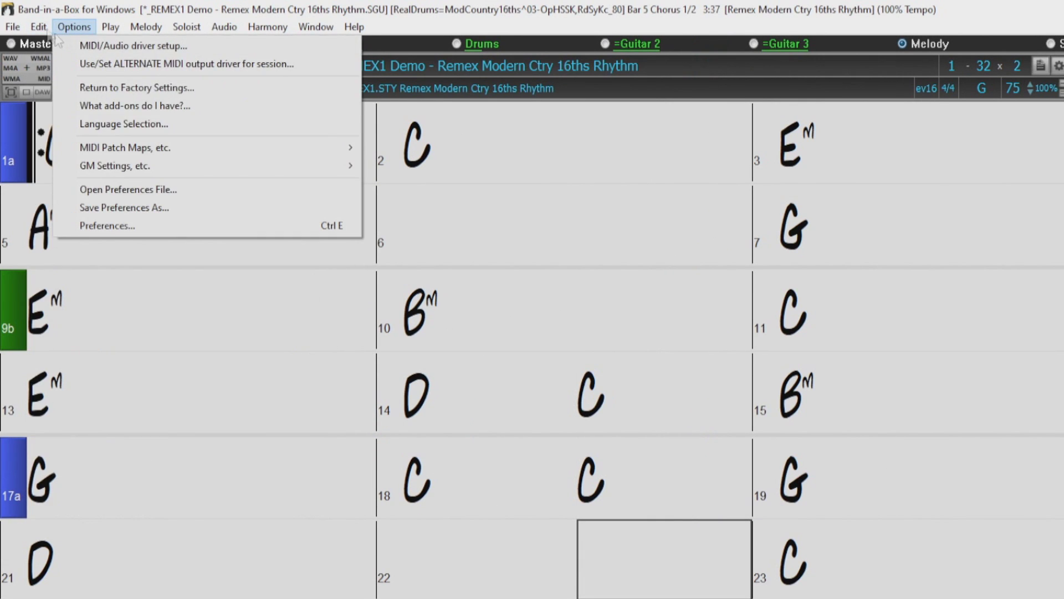
{"action": "left_click", "coordinate": [46, 44]}
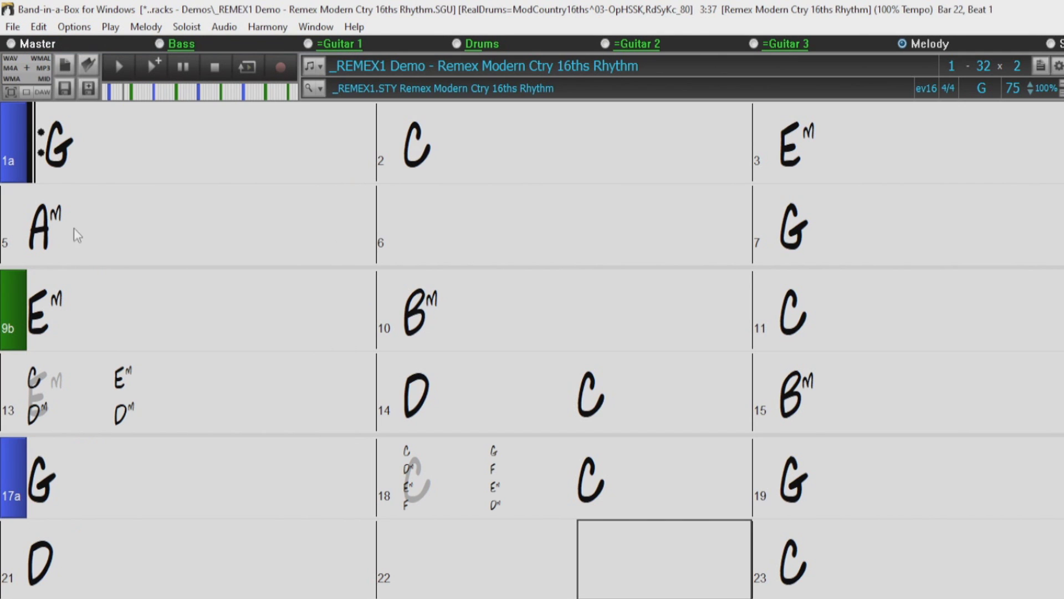